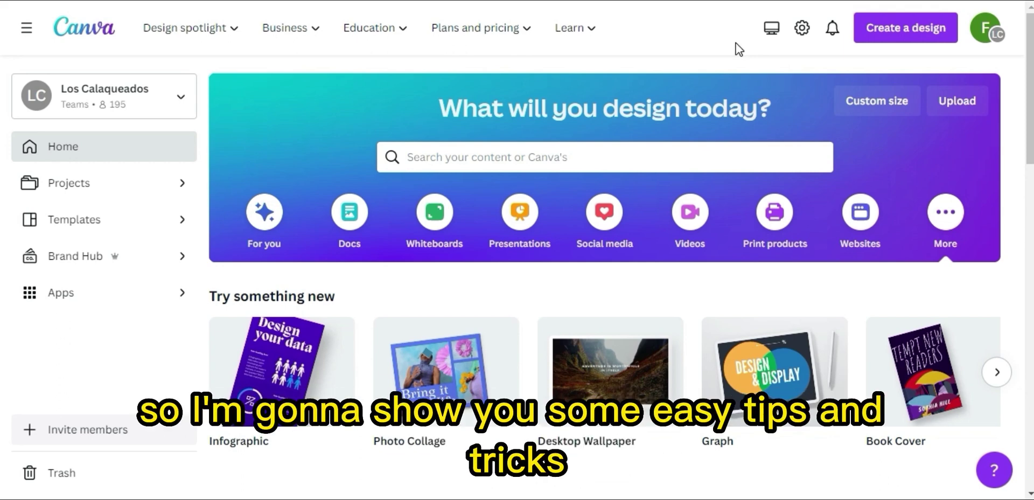
# - Create a 1280 × 720 px design and add the green-backdrop profile photo from a photo search for "man looking left"
pyautogui.click(909, 103)
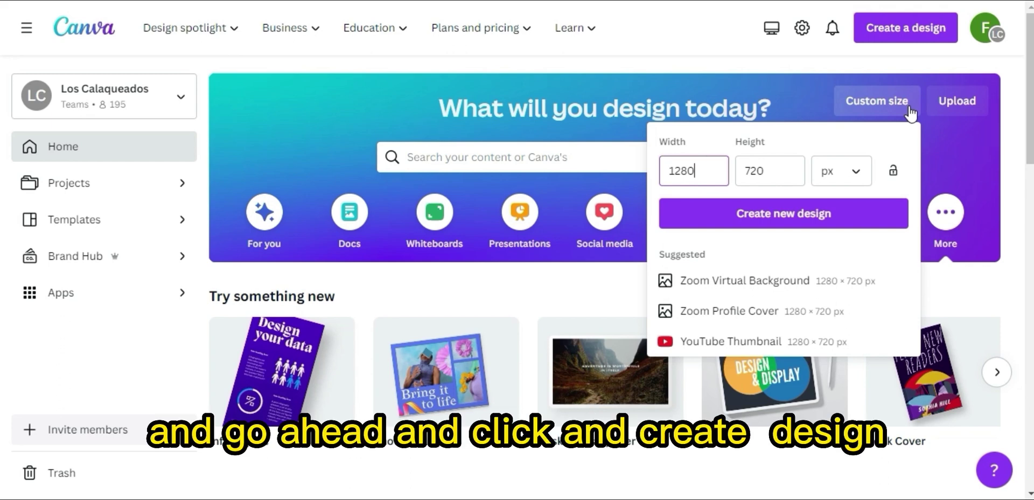
pyautogui.click(813, 213)
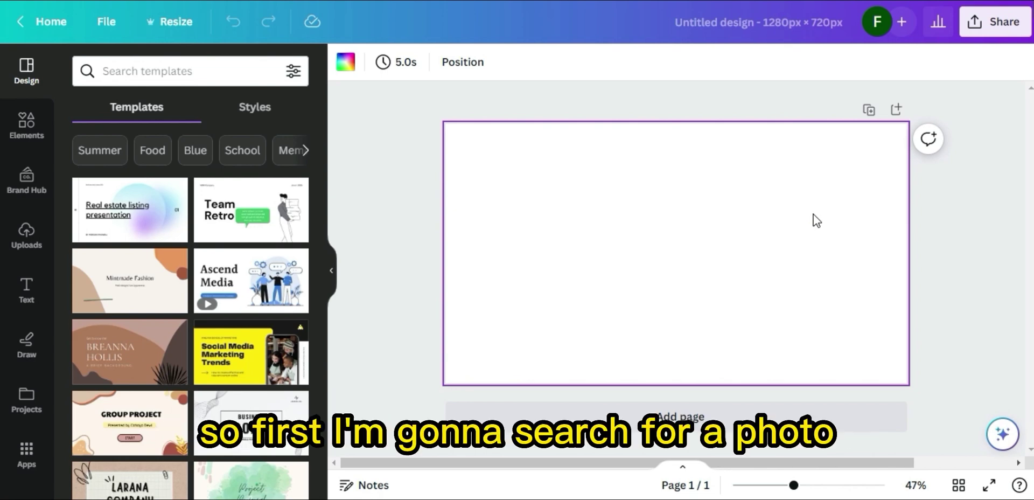
pyautogui.click(27, 454)
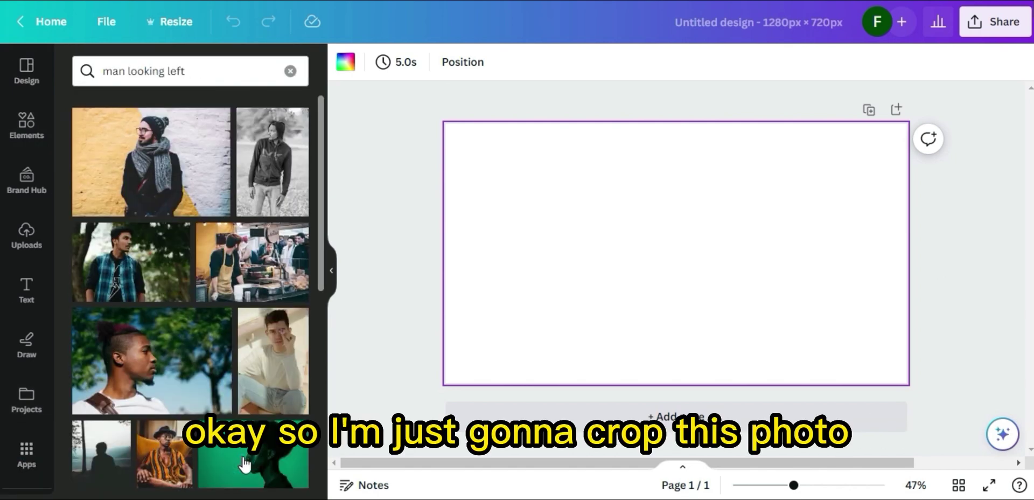
pyautogui.click(243, 463)
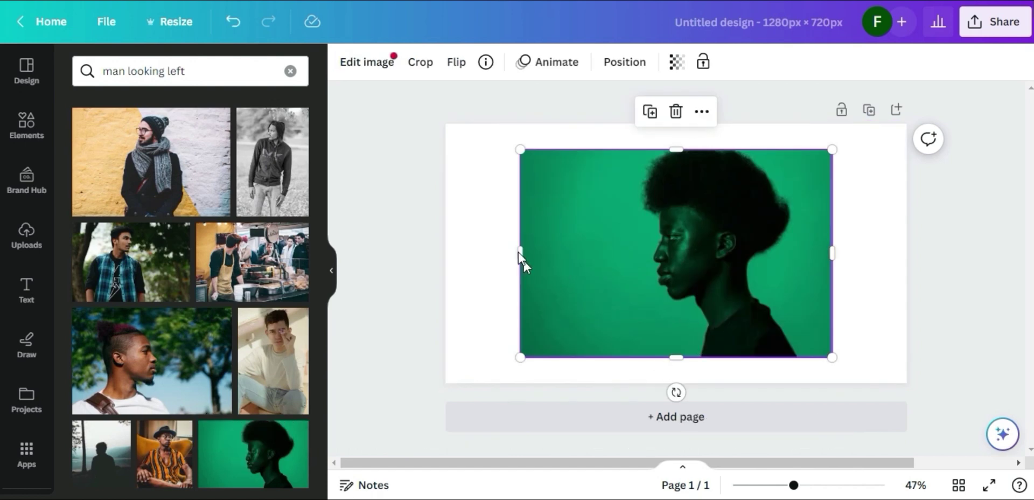
# - Crop the photo's sides closer to the man's head and set the image as the page background
pyautogui.moveTo(520, 252); pyautogui.dragTo(623, 260)
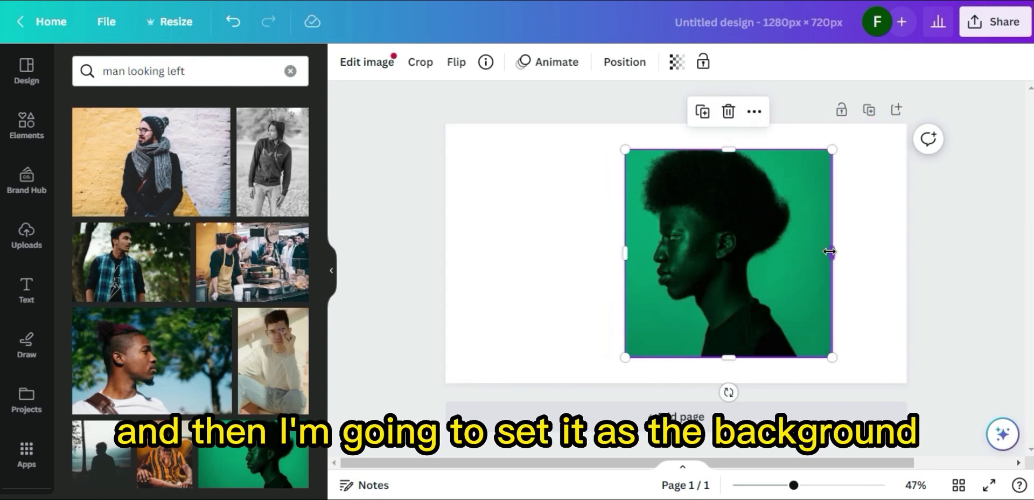
pyautogui.moveTo(829, 251); pyautogui.dragTo(816, 250)
pyautogui.rightClick(771, 240)
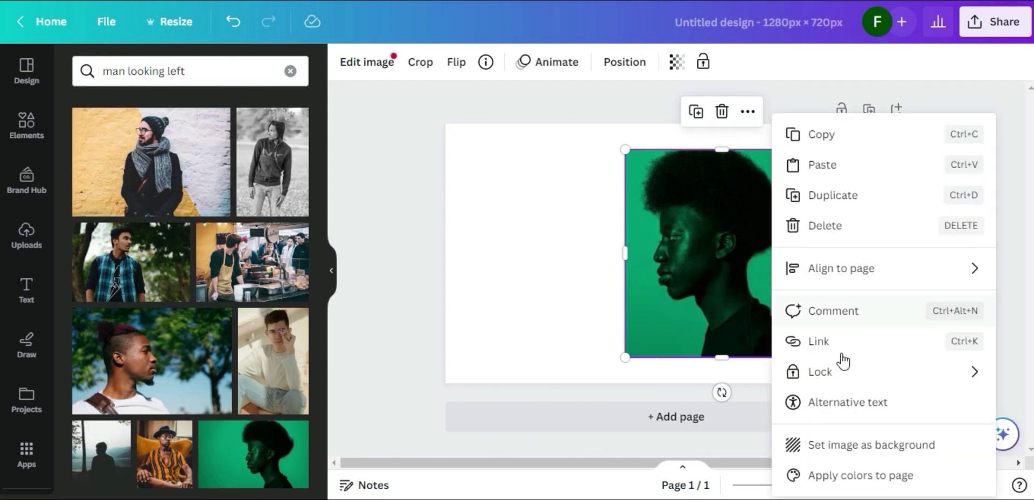
pyautogui.click(851, 450)
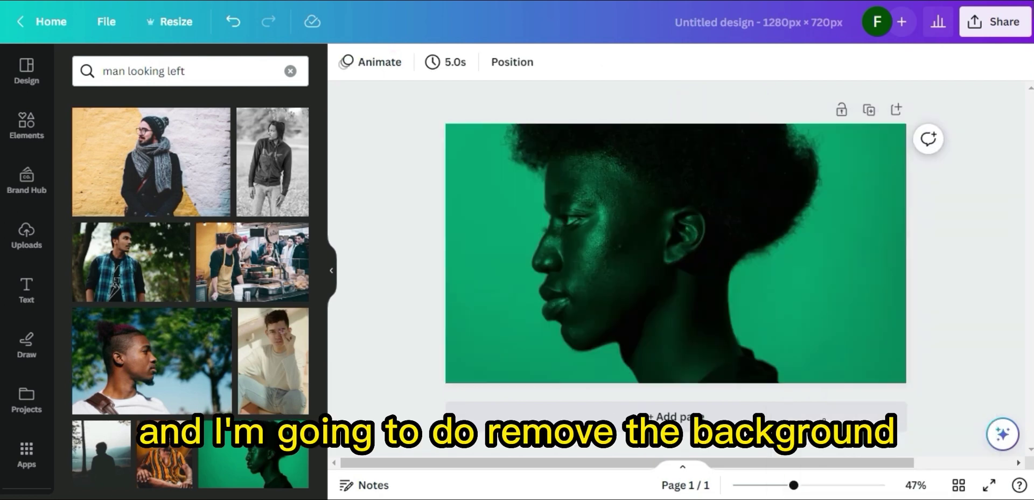
# - Remove the green backdrop behind the man in the background photo with the background remover
pyautogui.click(557, 196)
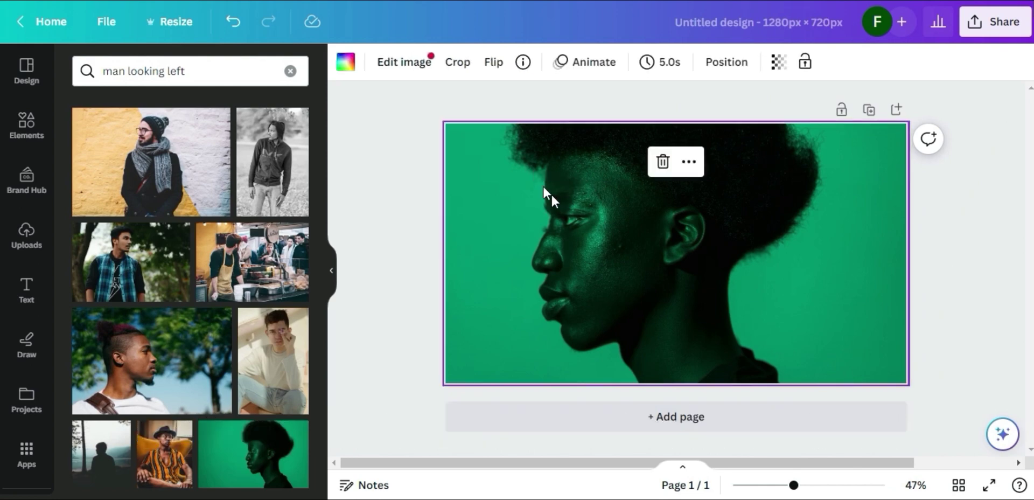
pyautogui.click(413, 64)
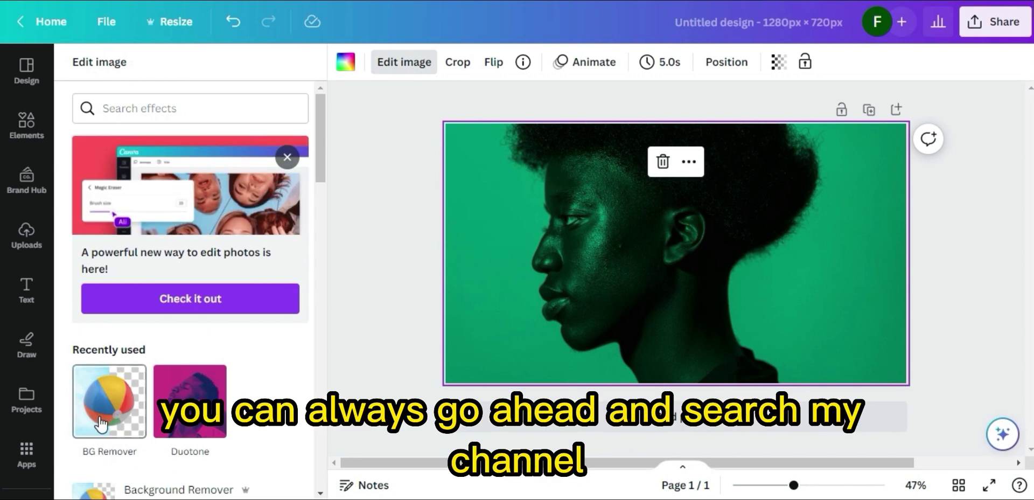
pyautogui.click(127, 400)
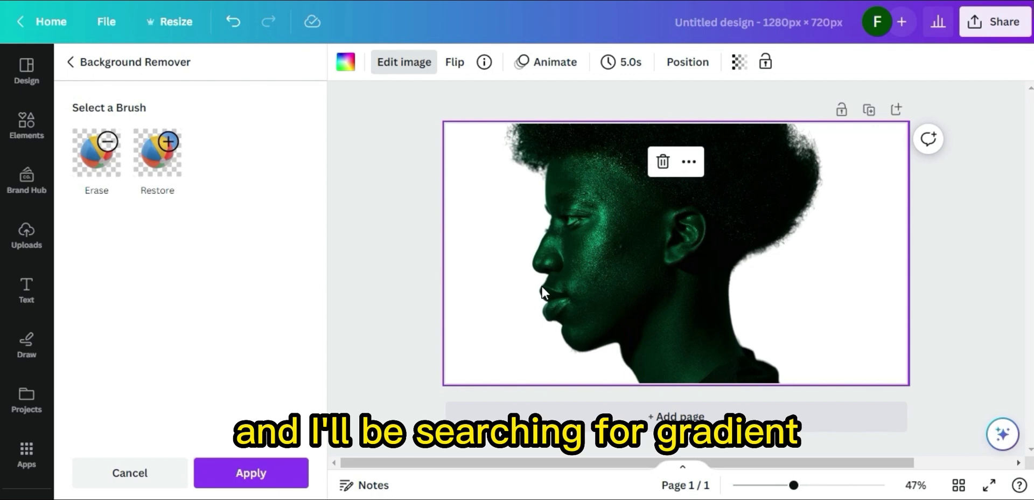
# - Search the elements library for "gradient transparent"
pyautogui.click(24, 127)
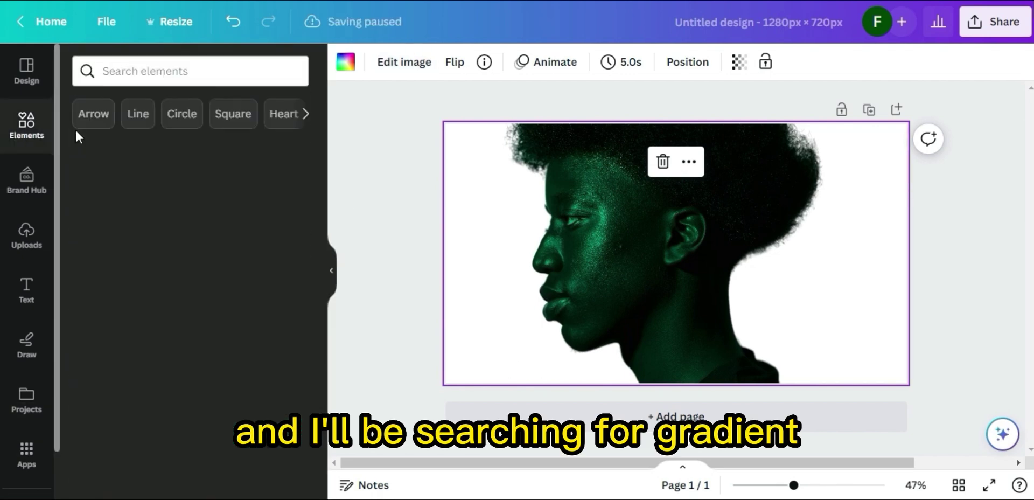
pyautogui.click(169, 72)
pyautogui.click(173, 67)
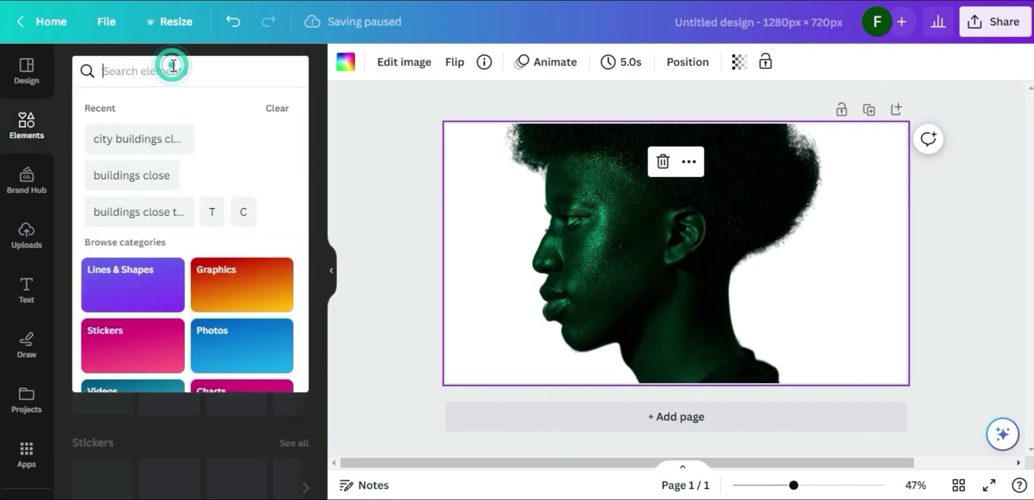
pyautogui.click(173, 67)
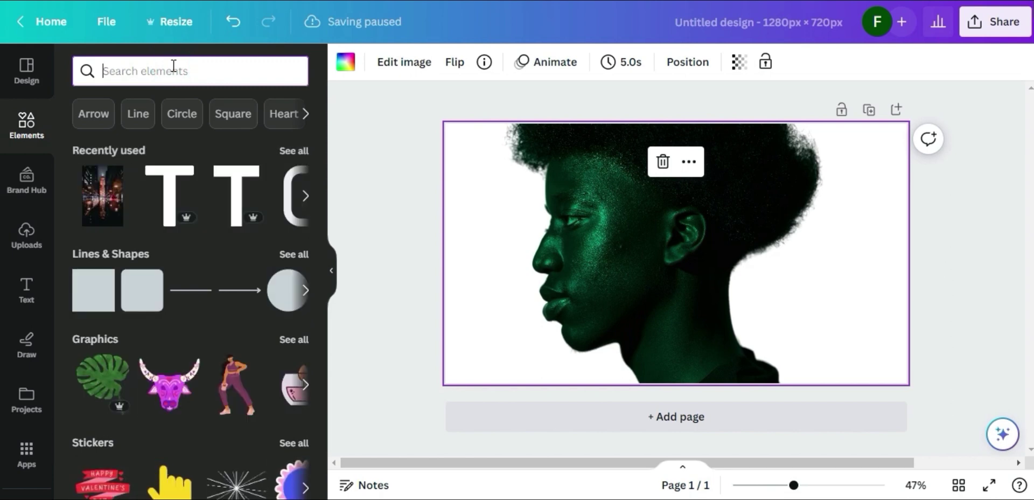
pyautogui.write('gradient')
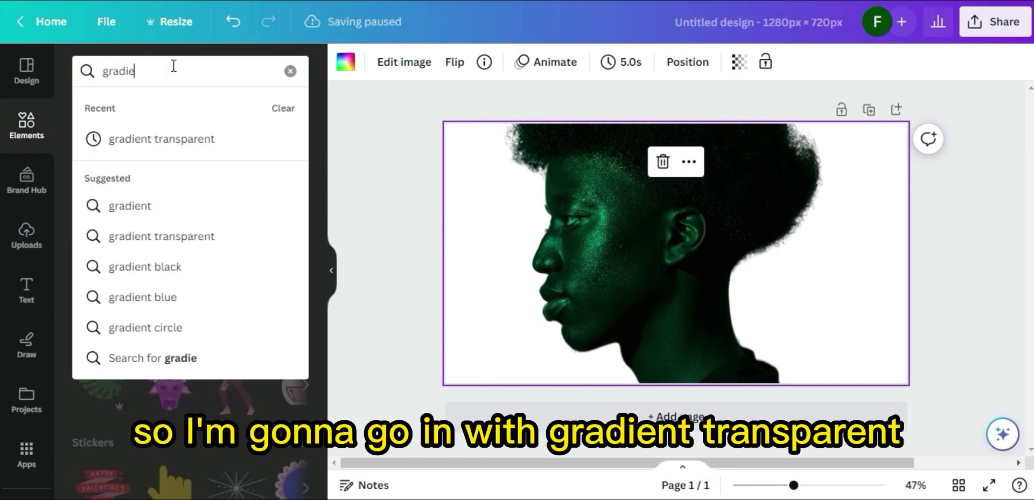
pyautogui.click(178, 138)
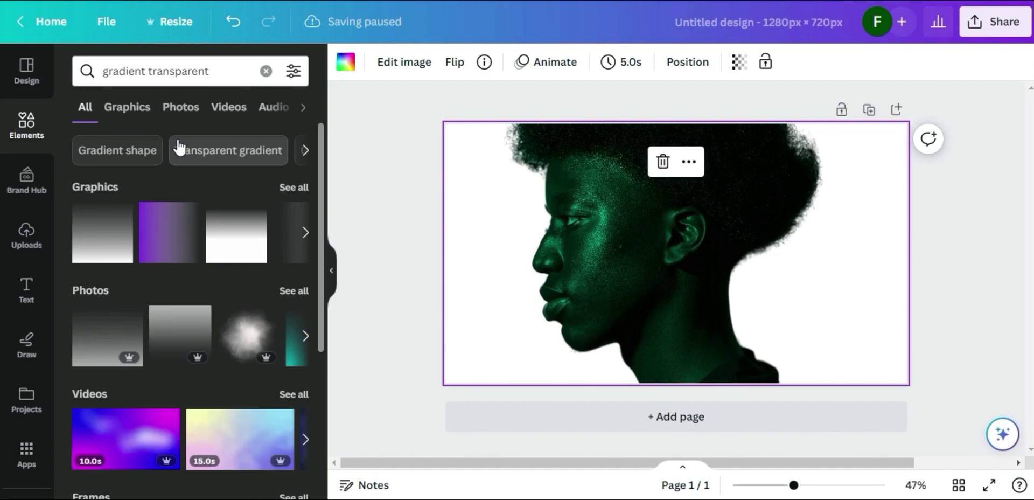
# - Add the Halftone White Gradient from the graphics results, rotated upright and centred on the page over the man's head
pyautogui.scroll(-4, 214, 245)
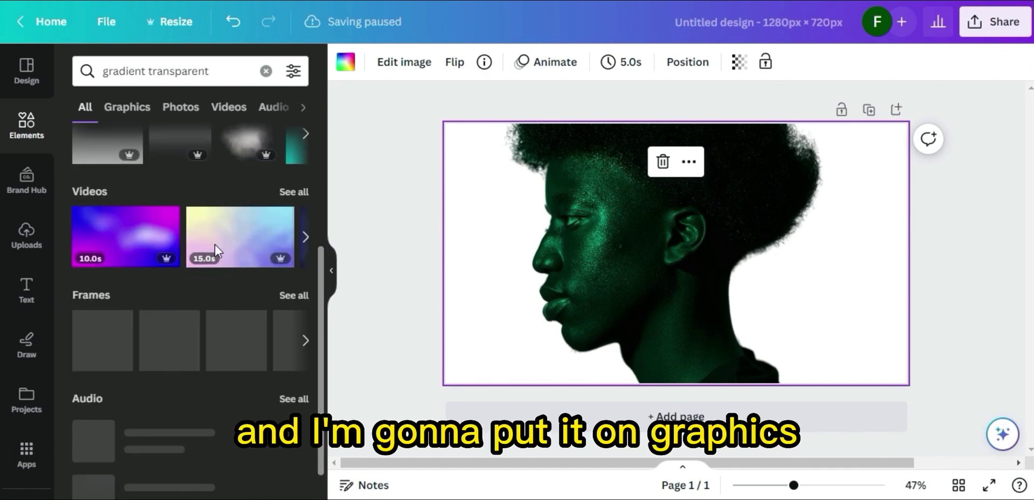
pyautogui.click(142, 109)
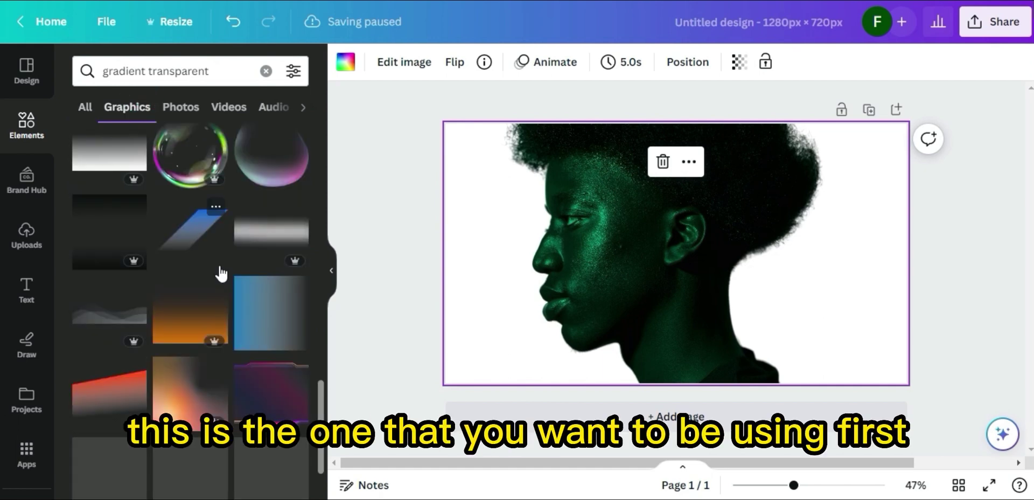
pyautogui.click(299, 208)
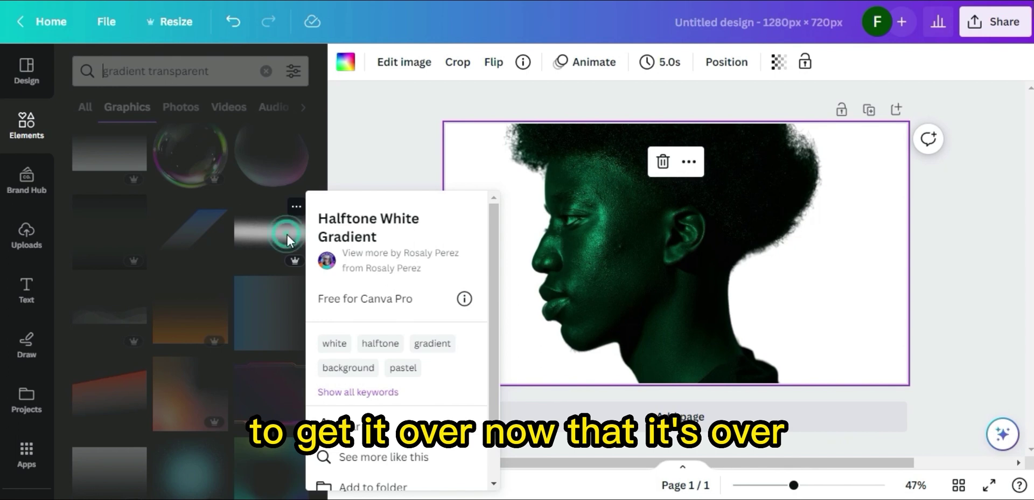
pyautogui.click(286, 234)
pyautogui.click(289, 236)
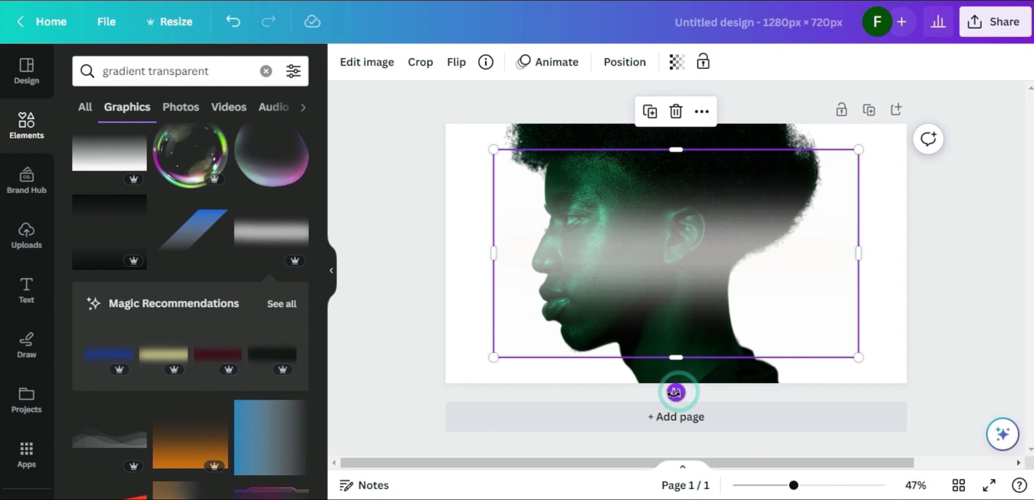
pyautogui.moveTo(676, 391); pyautogui.dragTo(565, 267)
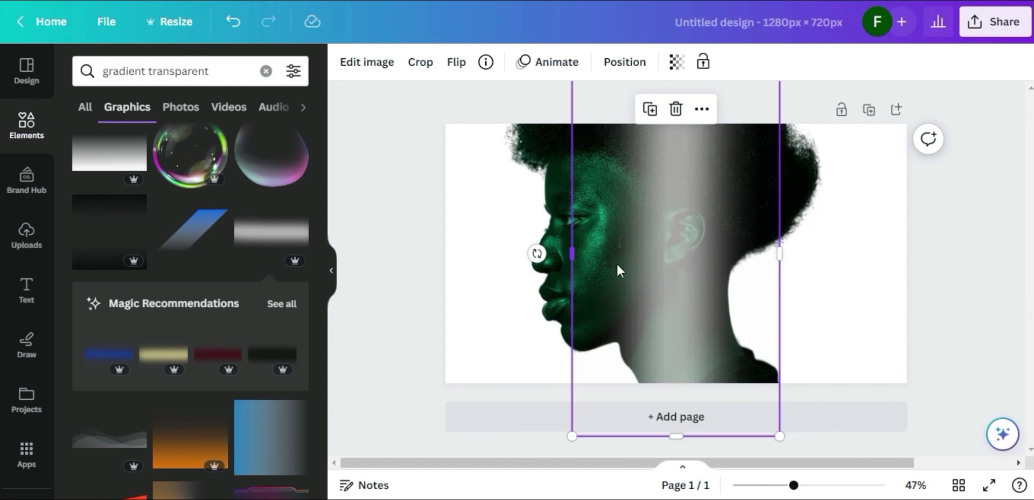
pyautogui.moveTo(683, 249)
pyautogui.mouseDown()
pyautogui.moveTo(669, 238)
pyautogui.moveTo(680, 252)
pyautogui.mouseUp()
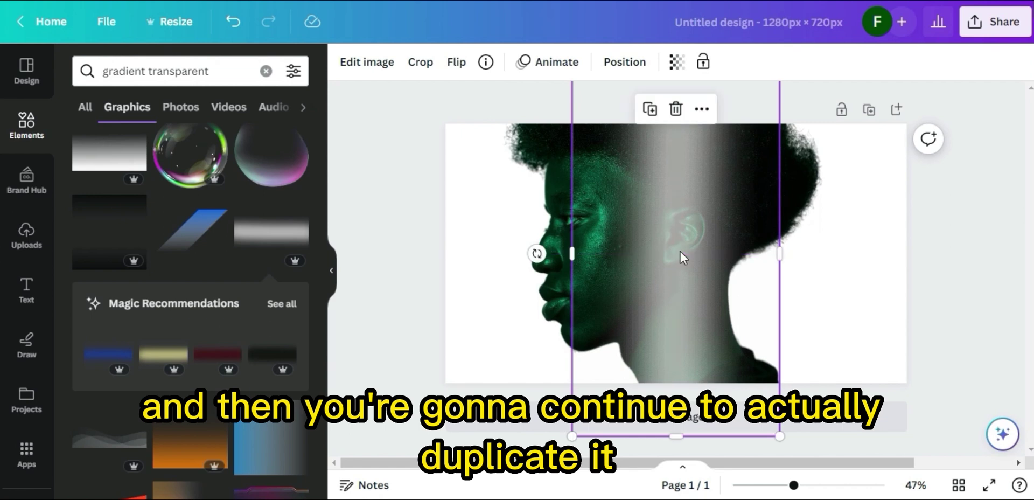
# - Duplicate the upright white gradient four times, aligning each copy exactly over the original to make the band more opaque
pyautogui.click(650, 110)
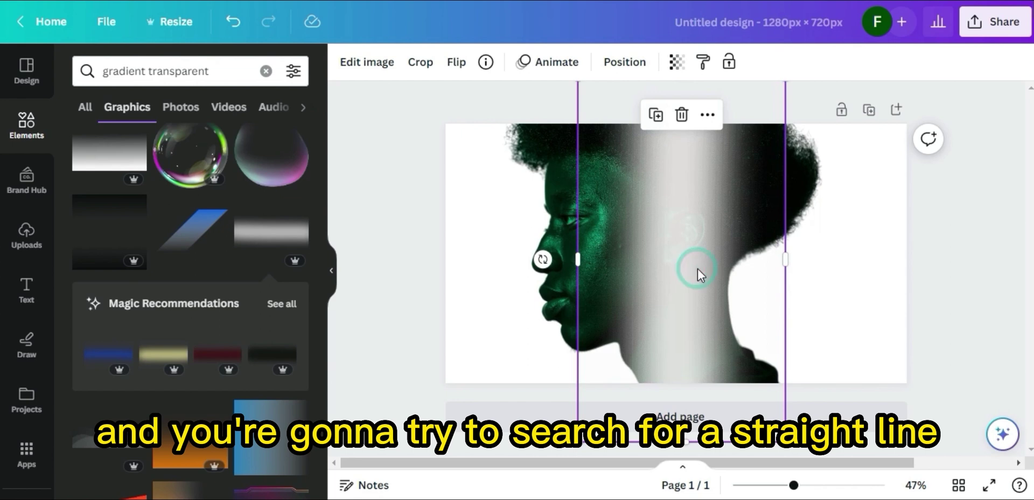
pyautogui.moveTo(697, 269)
pyautogui.mouseDown()
pyautogui.moveTo(708, 267)
pyautogui.moveTo(690, 262)
pyautogui.mouseUp()
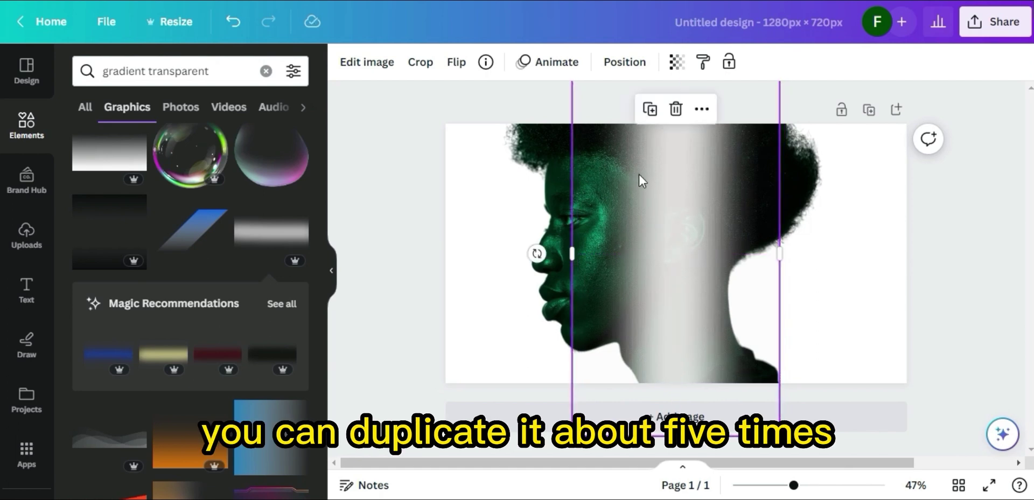
pyautogui.click(650, 109)
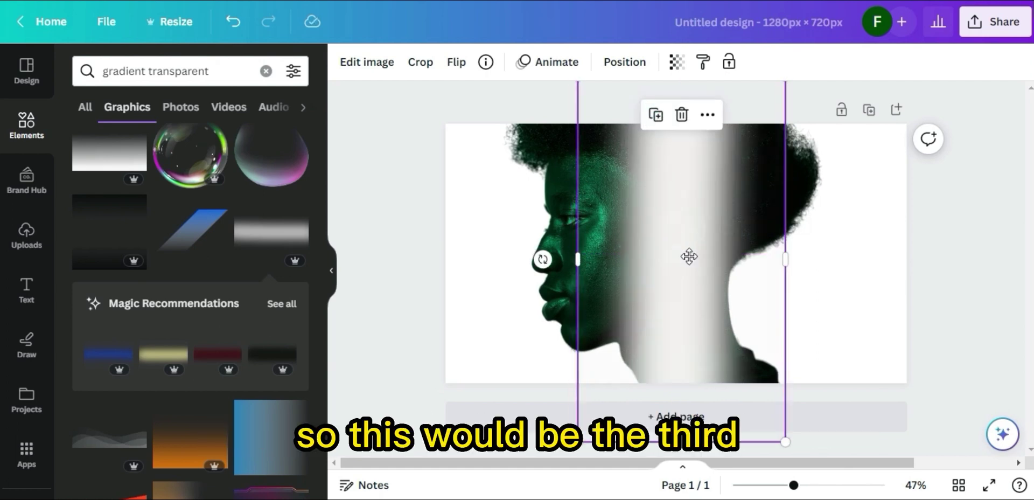
pyautogui.moveTo(682, 257)
pyautogui.mouseDown()
pyautogui.moveTo(697, 259)
pyautogui.moveTo(668, 249)
pyautogui.moveTo(693, 250)
pyautogui.moveTo(681, 247)
pyautogui.mouseUp()
pyautogui.click(651, 116)
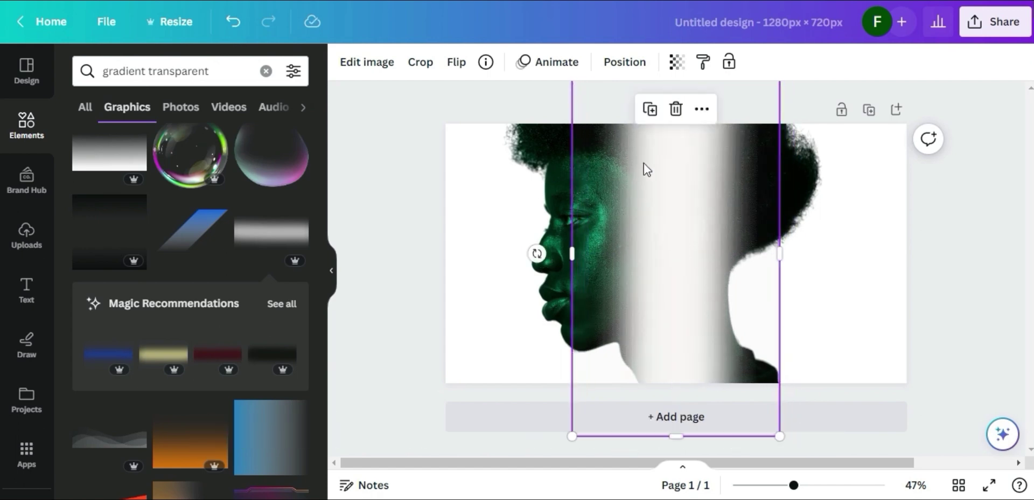
pyautogui.click(650, 110)
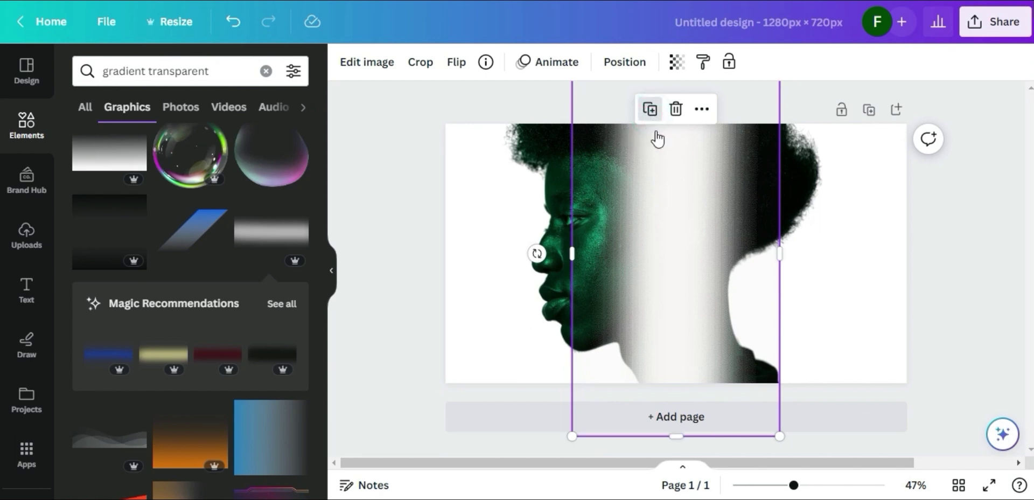
pyautogui.moveTo(694, 243); pyautogui.dragTo(688, 248)
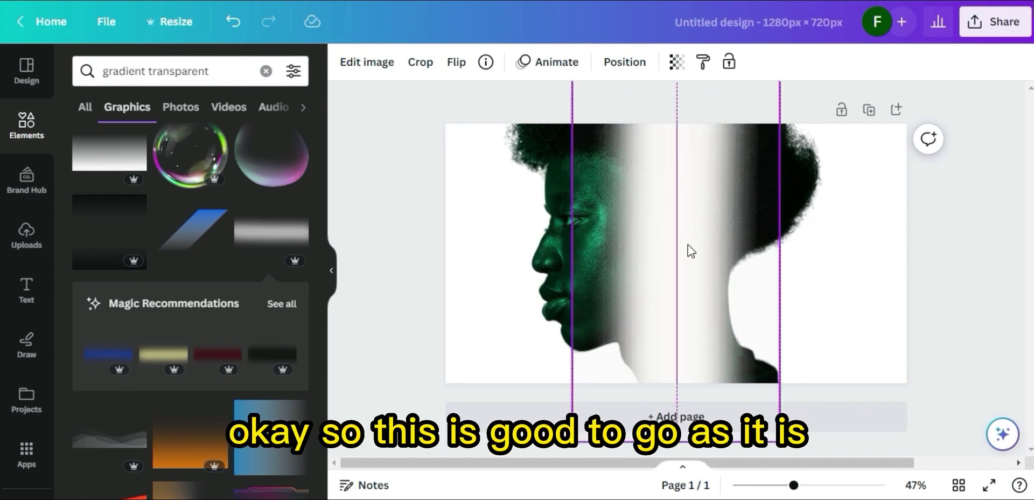
pyautogui.click(992, 245)
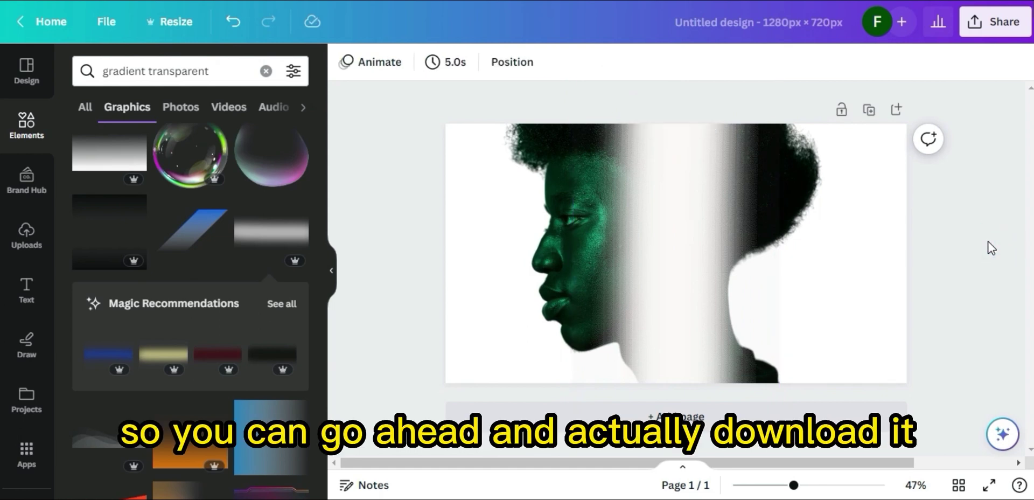
# - Download the design as a PNG at 1,280 × 720 px
pyautogui.click(1003, 26)
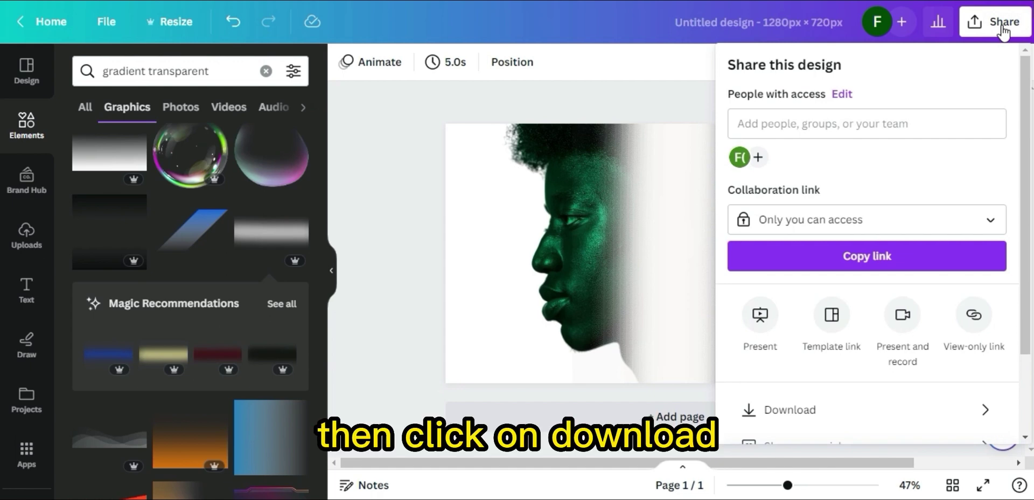
pyautogui.scroll(-1, 897, 269)
pyautogui.scroll(-3, 894, 274)
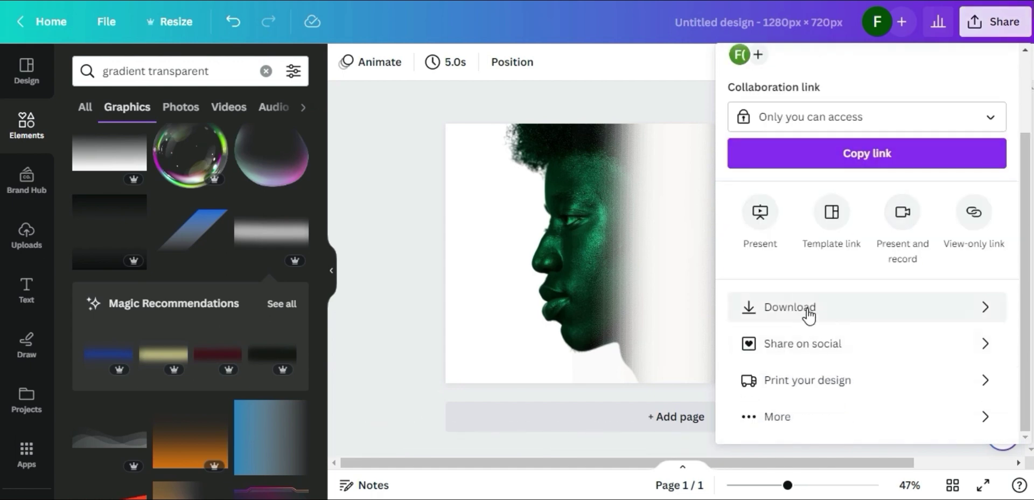
pyautogui.click(830, 312)
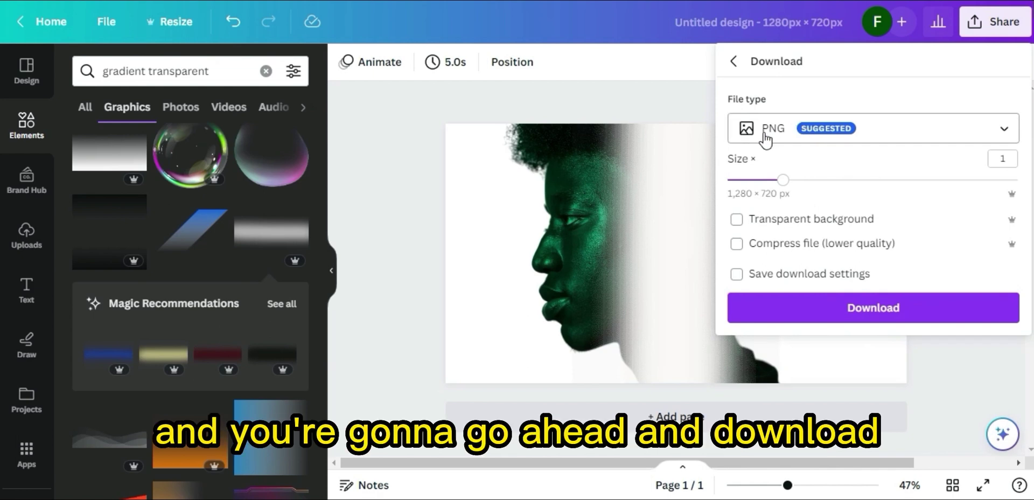
pyautogui.click(843, 322)
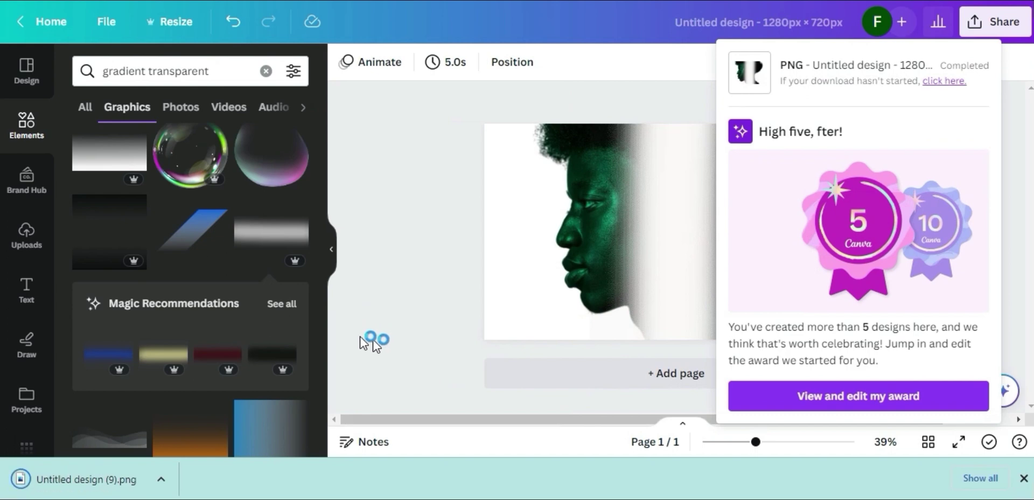
# - Upload the downloaded file "Untitled design (9).png" to the image uploads and add a blank second page
pyautogui.moveTo(78, 492); pyautogui.dragTo(132, 229)
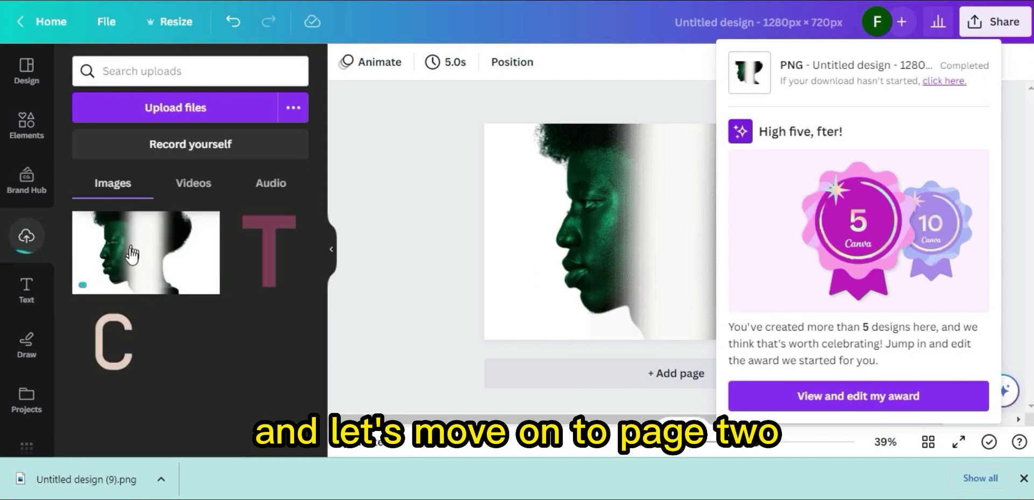
pyautogui.click(622, 379)
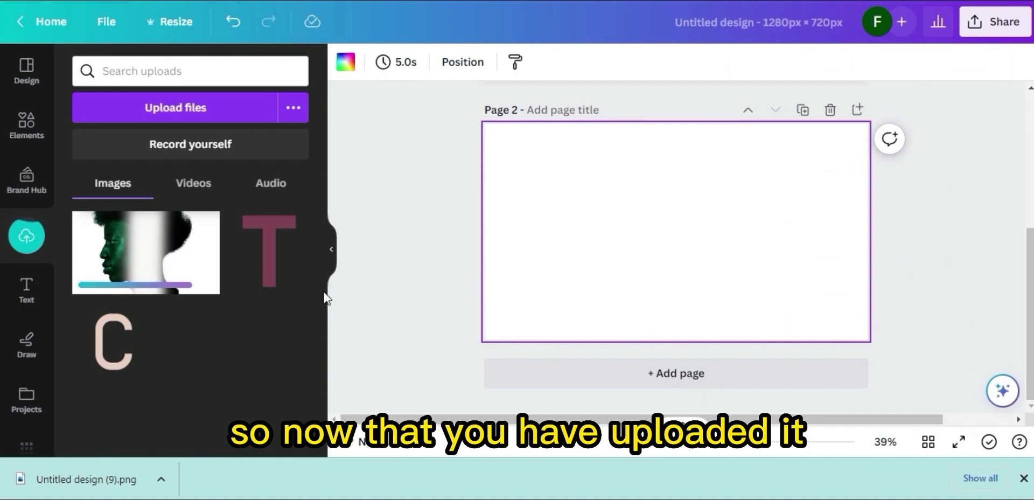
# - Place the uploaded split-profile image on page 2 and set it as the page background
pyautogui.moveTo(156, 266); pyautogui.dragTo(680, 208)
pyautogui.rightClick(678, 207)
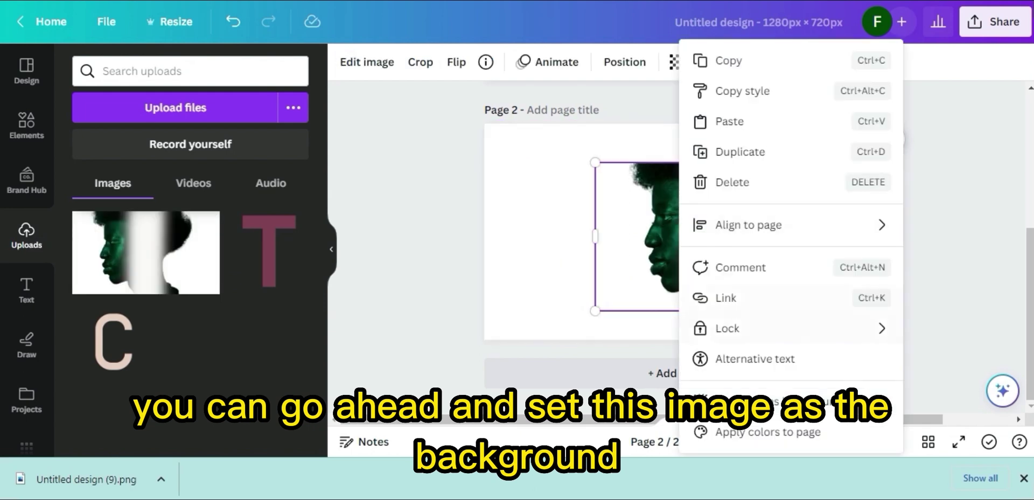
pyautogui.click(765, 401)
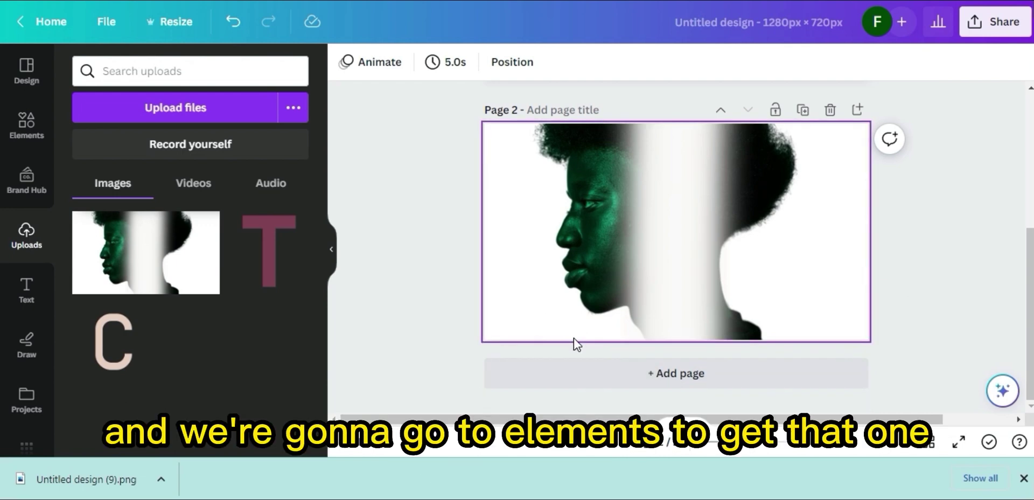
# - Replace the previous elements search with a search for "city building night"
pyautogui.click(21, 135)
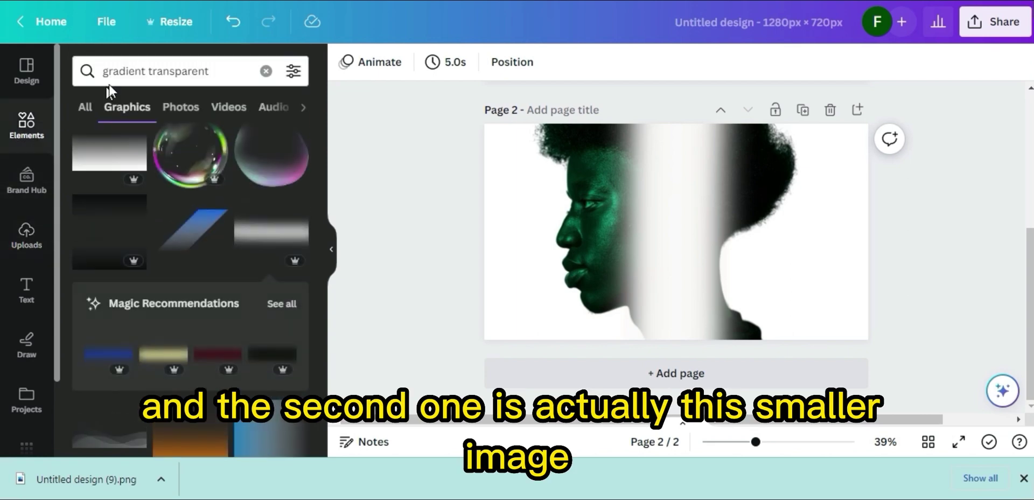
pyautogui.click(145, 67)
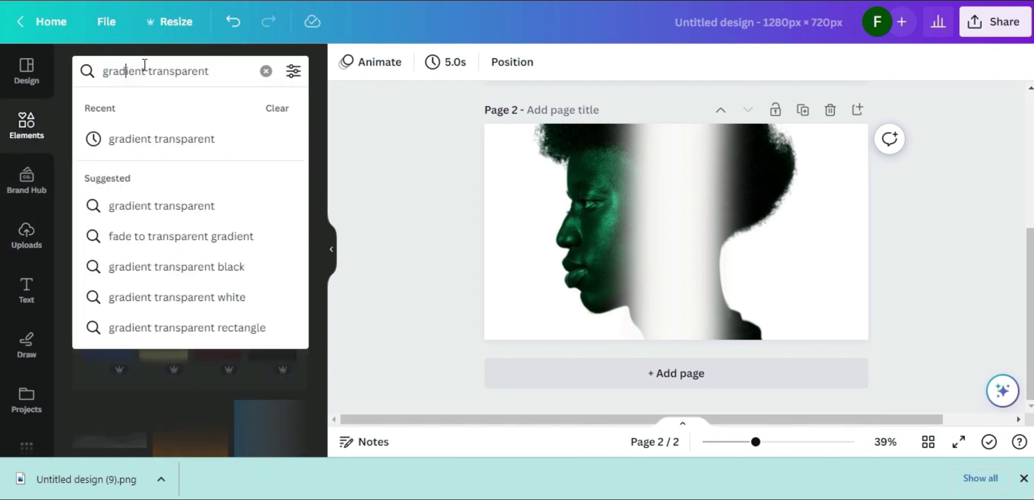
pyautogui.click(266, 72)
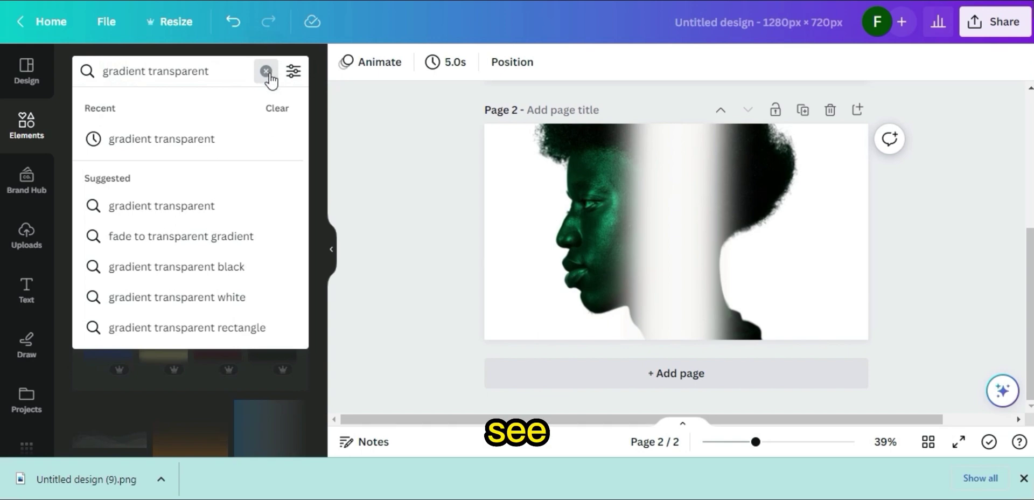
pyautogui.click(266, 72)
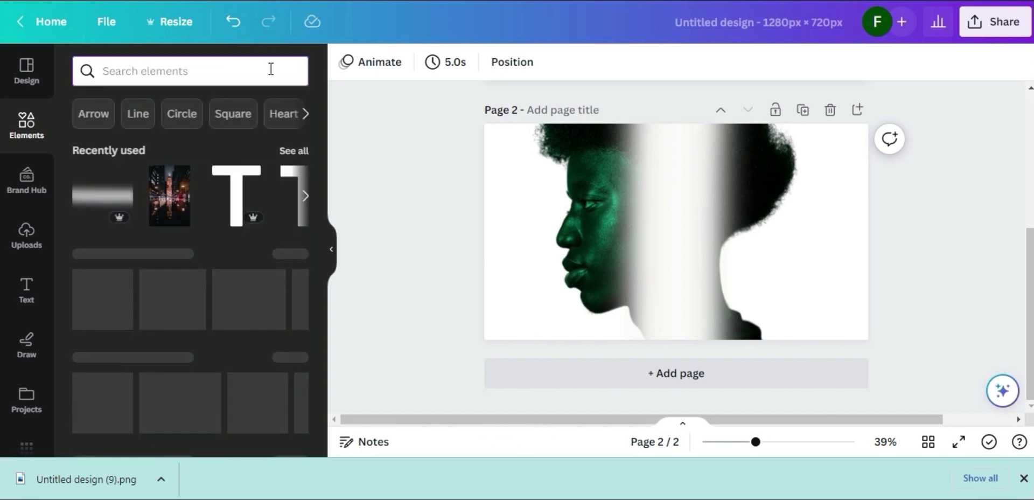
pyautogui.write('city')
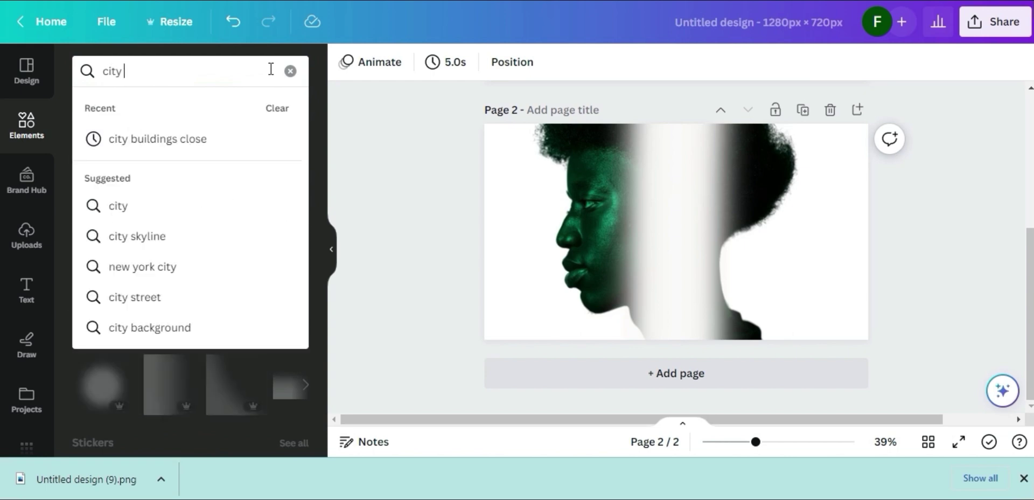
pyautogui.write(' bui')
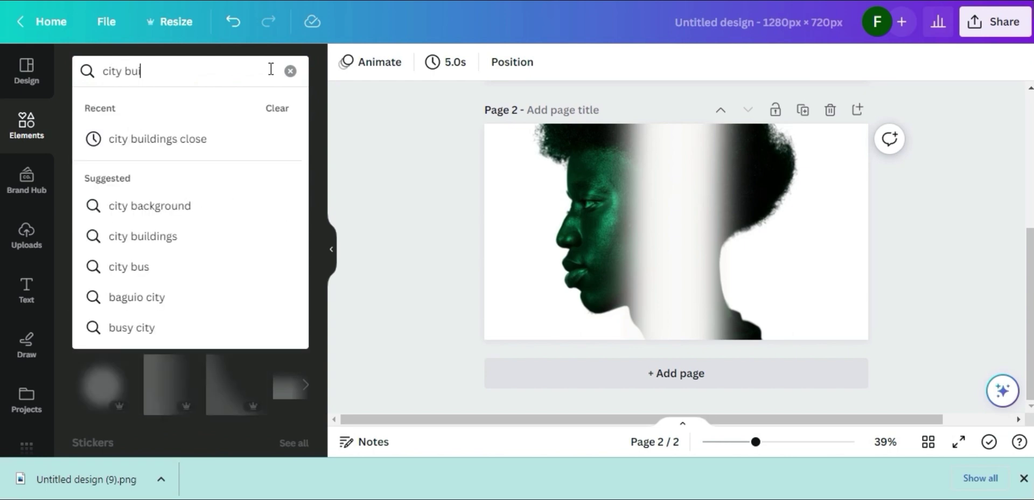
pyautogui.write('ld')
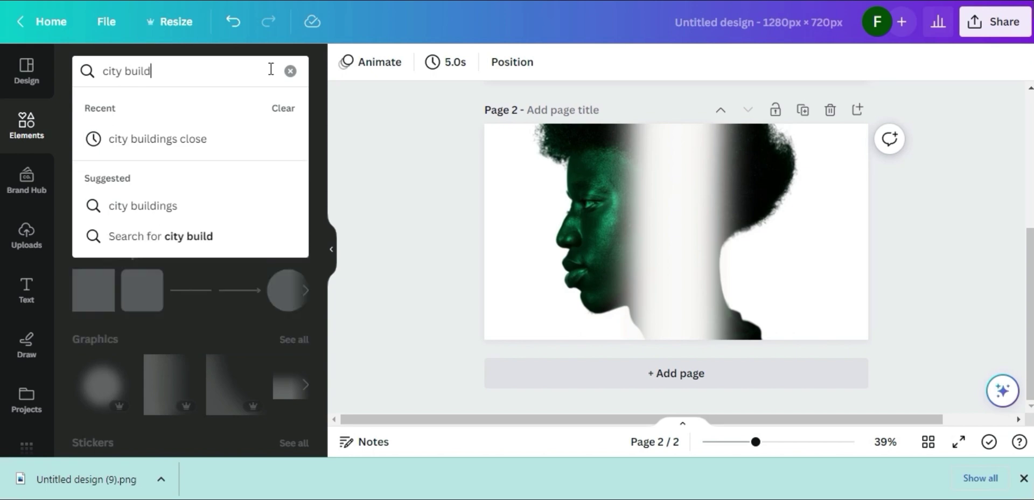
pyautogui.write('ing')
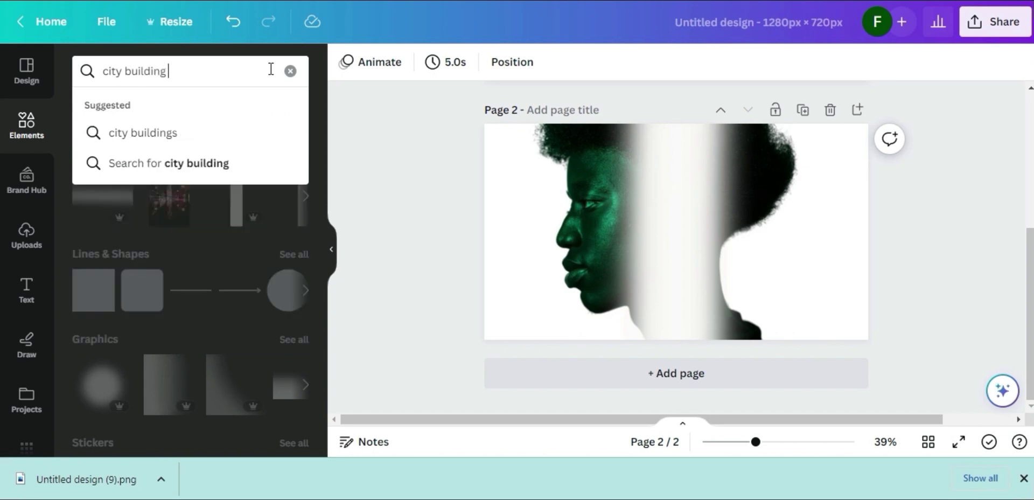
pyautogui.write(' night')
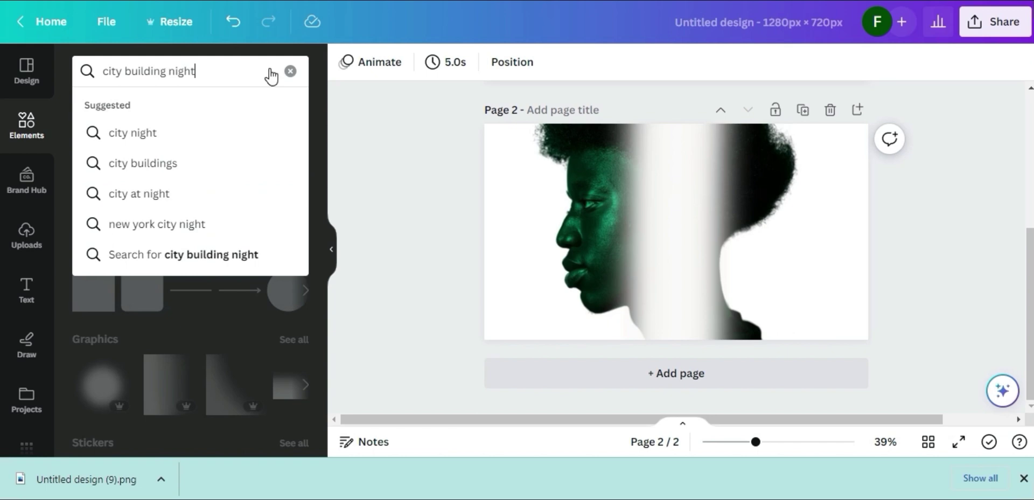
pyautogui.press('Return')
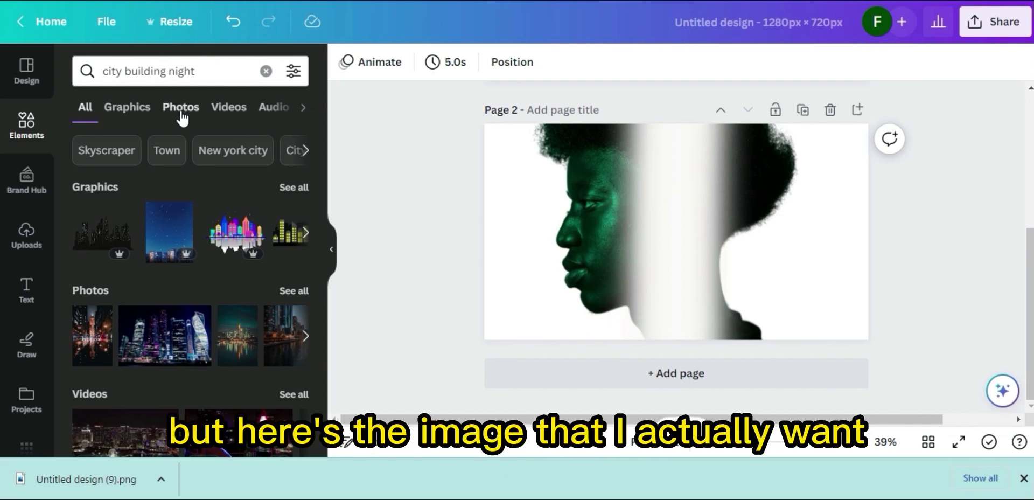
# - Add the upright night photo of a wet city street with a lit tower to page 2 and enlarge it to the full page height
pyautogui.click(98, 353)
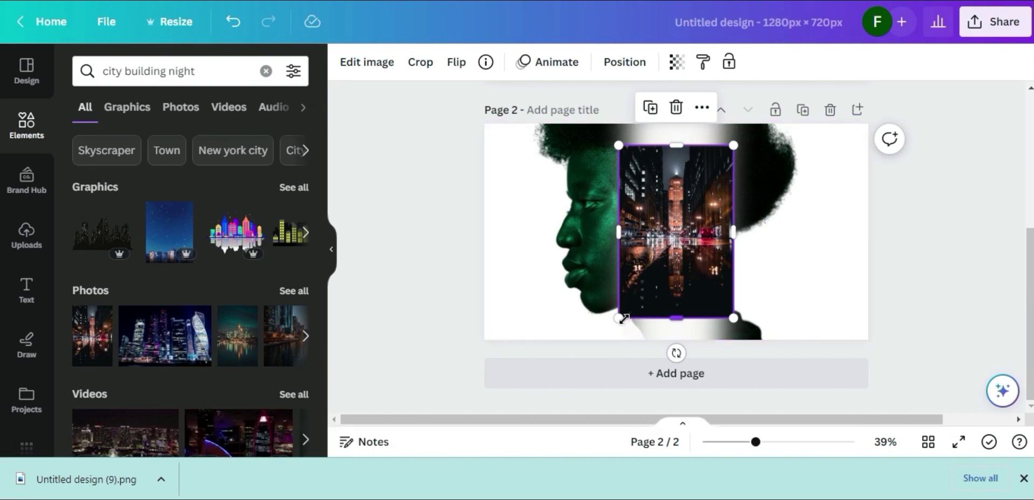
pyautogui.click(622, 318)
pyautogui.moveTo(622, 319); pyautogui.dragTo(618, 345)
pyautogui.moveTo(671, 241); pyautogui.dragTo(660, 241)
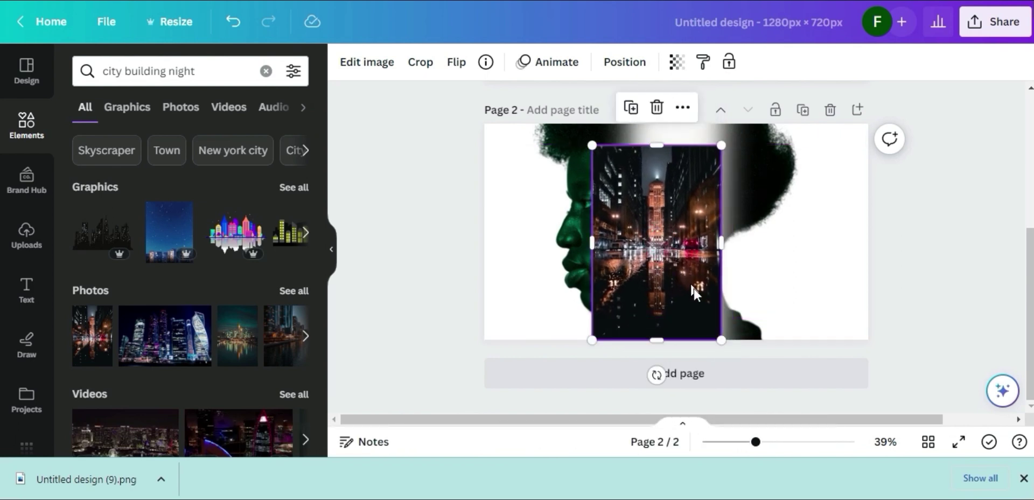
pyautogui.moveTo(722, 340); pyautogui.dragTo(748, 336)
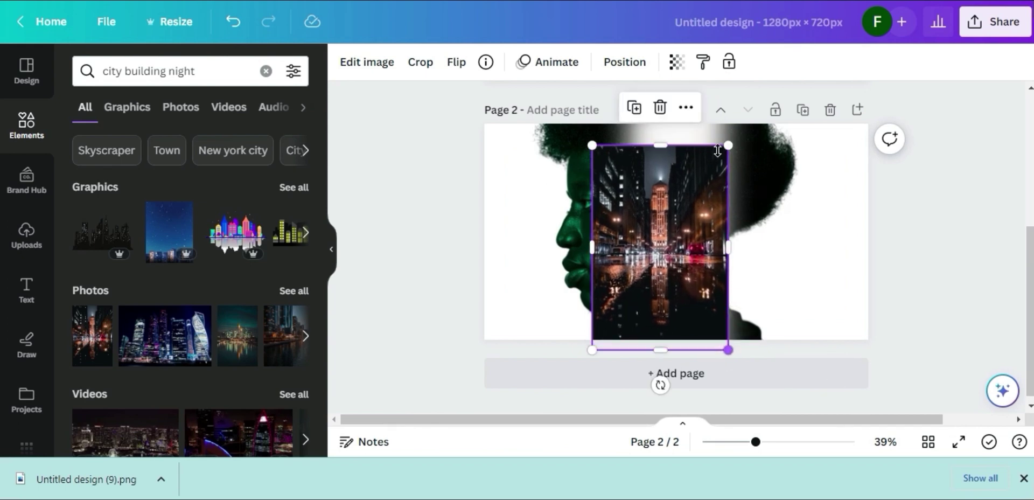
pyautogui.scroll(1, 731, 165)
pyautogui.scroll(1, 731, 165)
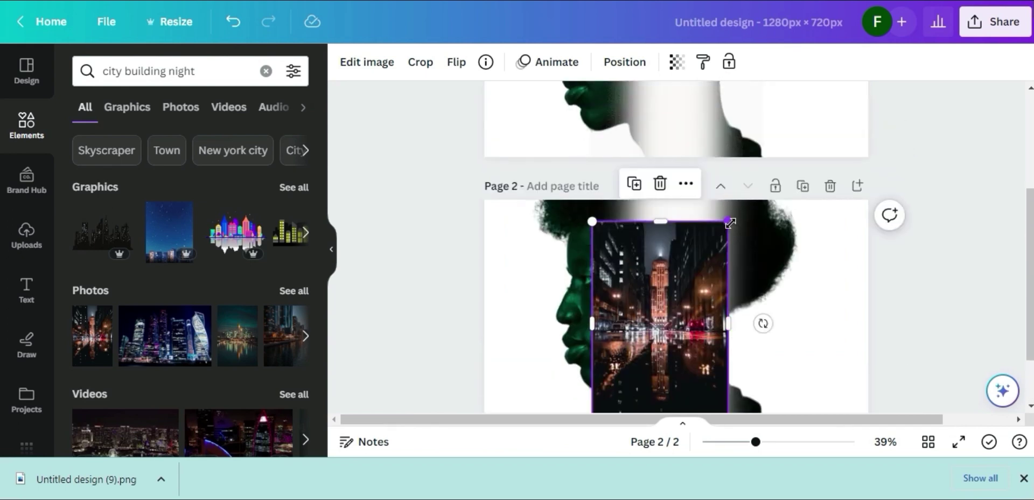
pyautogui.moveTo(730, 222); pyautogui.dragTo(713, 205)
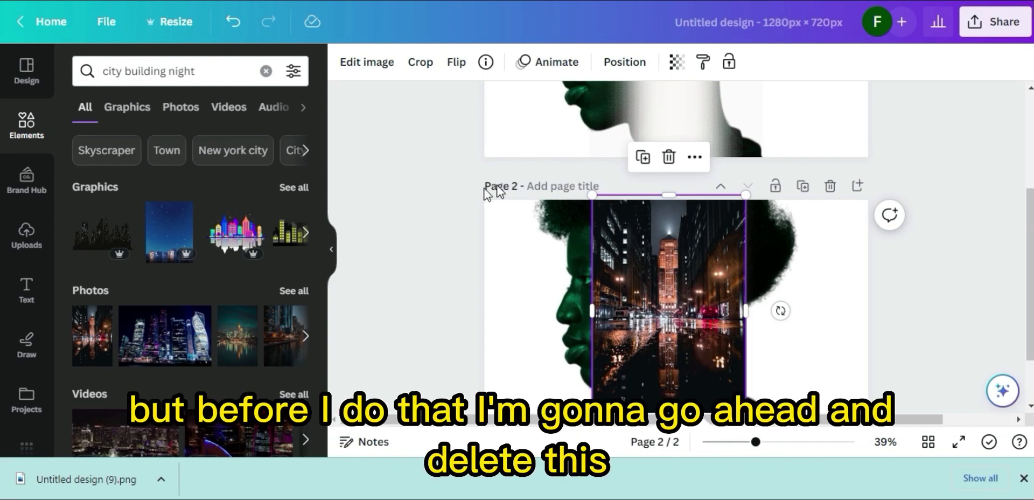
# - Delete the split-profile background image from page 2, keeping only the city photo
pyautogui.click(806, 258)
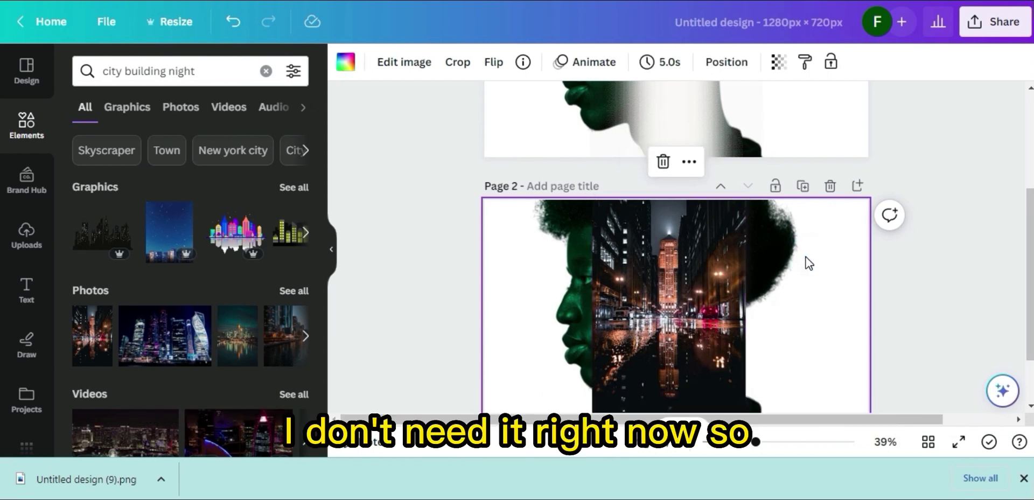
pyautogui.press('Delete')
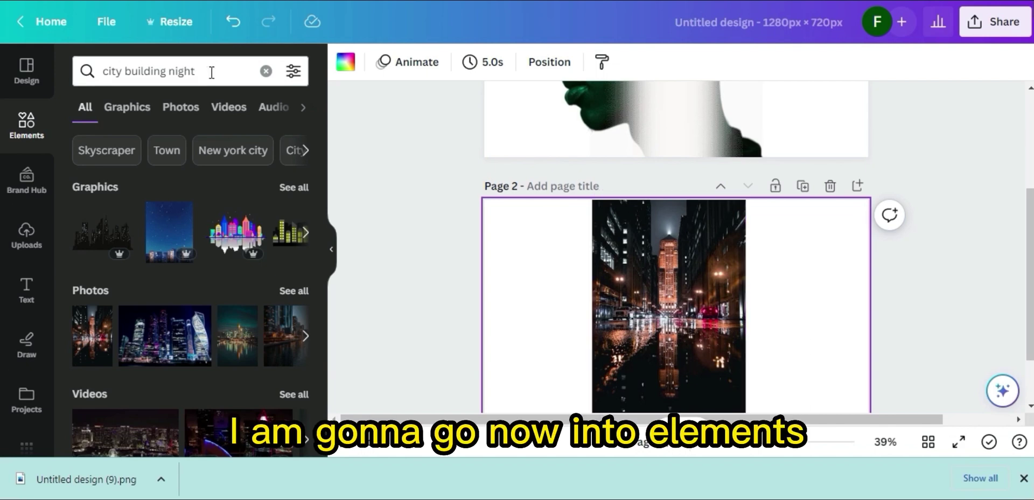
# - Search the elements graphics for "gradient transparent", add the teal fading gradient and rotate it upright with its solid edge on the left
pyautogui.click(266, 71)
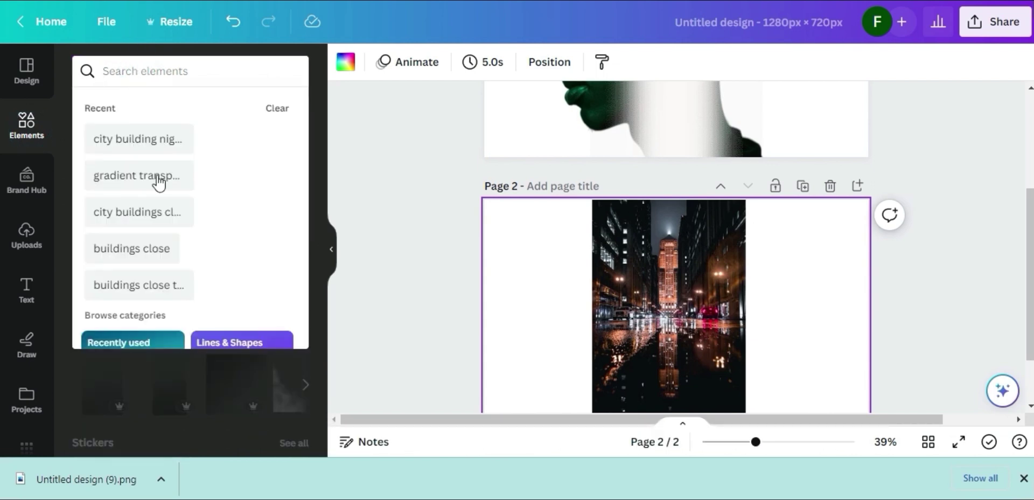
pyautogui.click(156, 178)
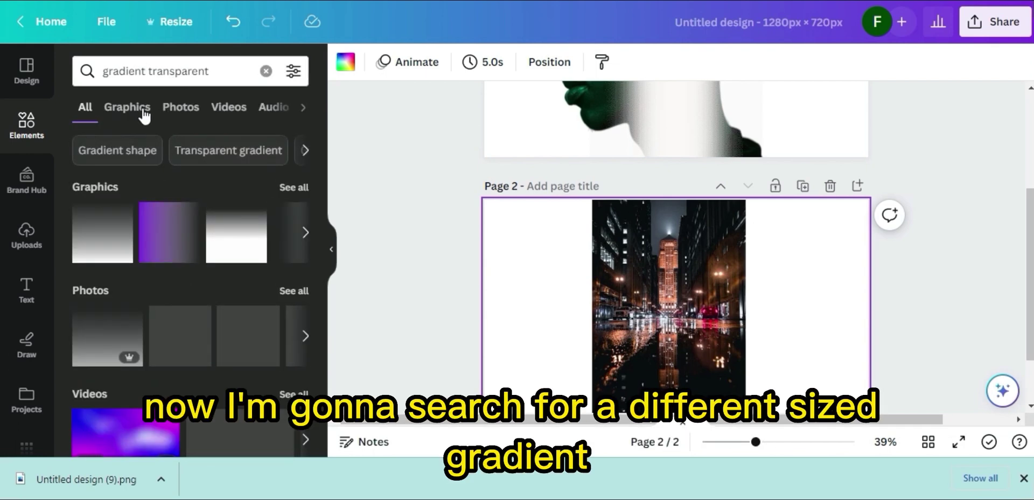
pyautogui.click(128, 107)
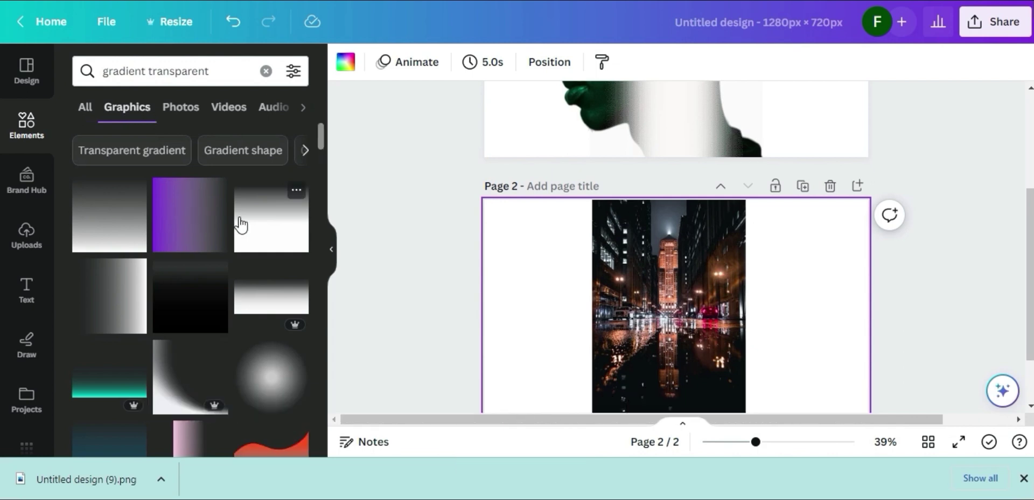
pyautogui.click(118, 385)
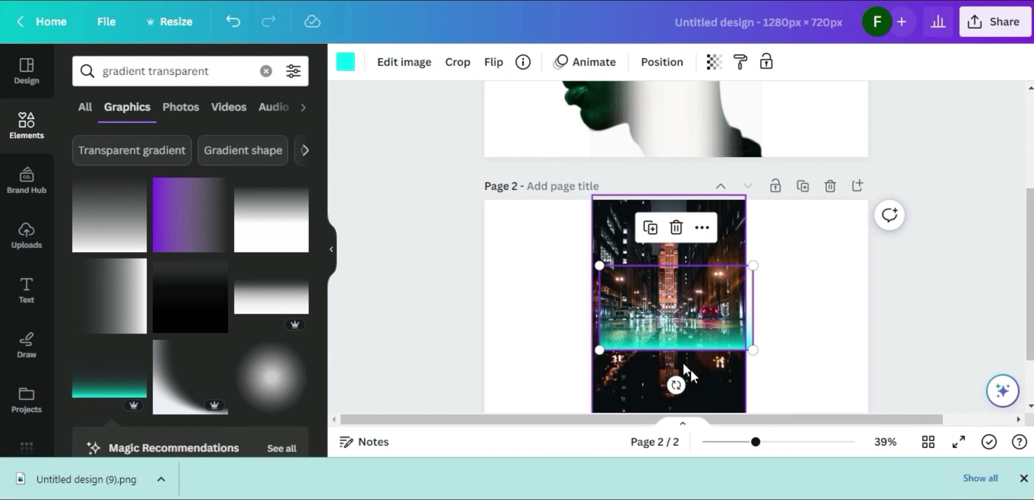
pyautogui.moveTo(676, 384); pyautogui.dragTo(570, 308)
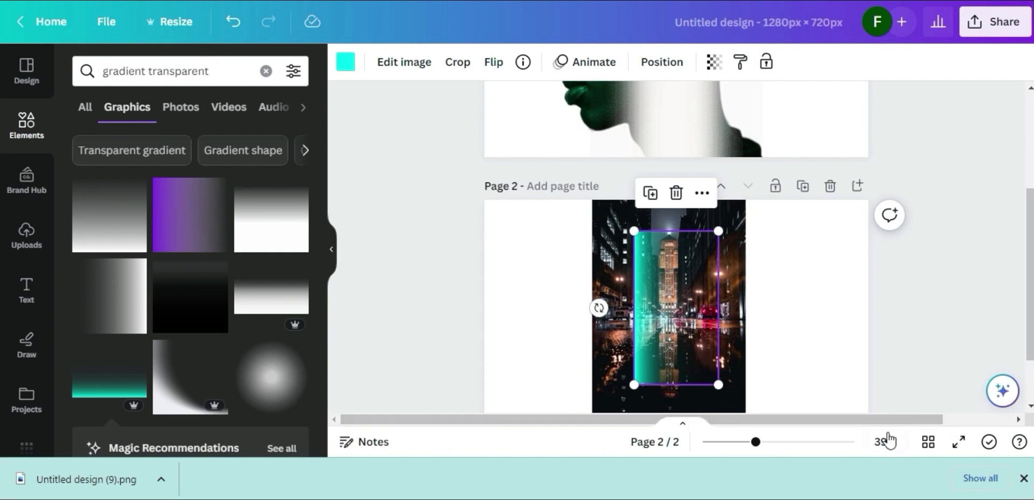
# - Enlarge the teal gradient to the city photo's full height and shift it left so its solid edge extends past the photo's left edge
pyautogui.moveTo(771, 444); pyautogui.dragTo(793, 445)
pyautogui.scroll(-4, 841, 391)
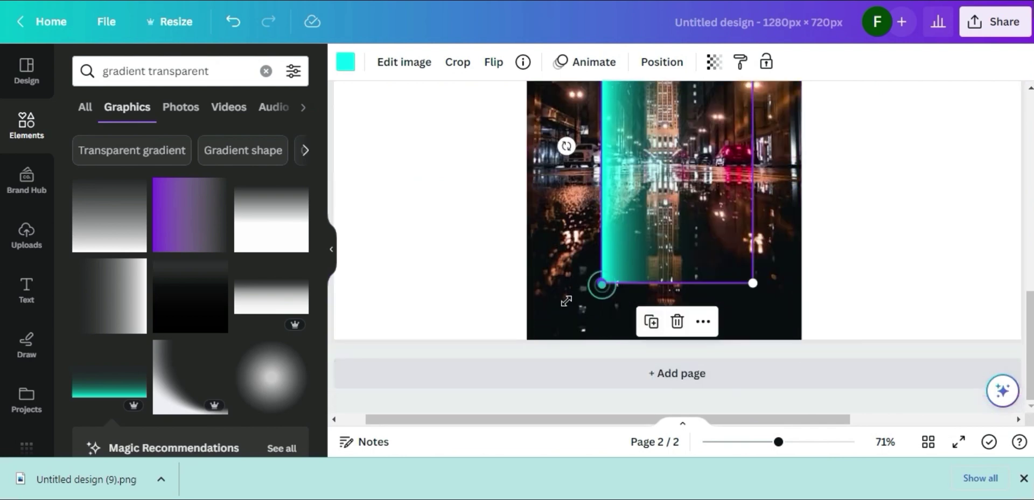
pyautogui.moveTo(602, 285); pyautogui.dragTo(576, 331)
pyautogui.scroll(4, 625, 361)
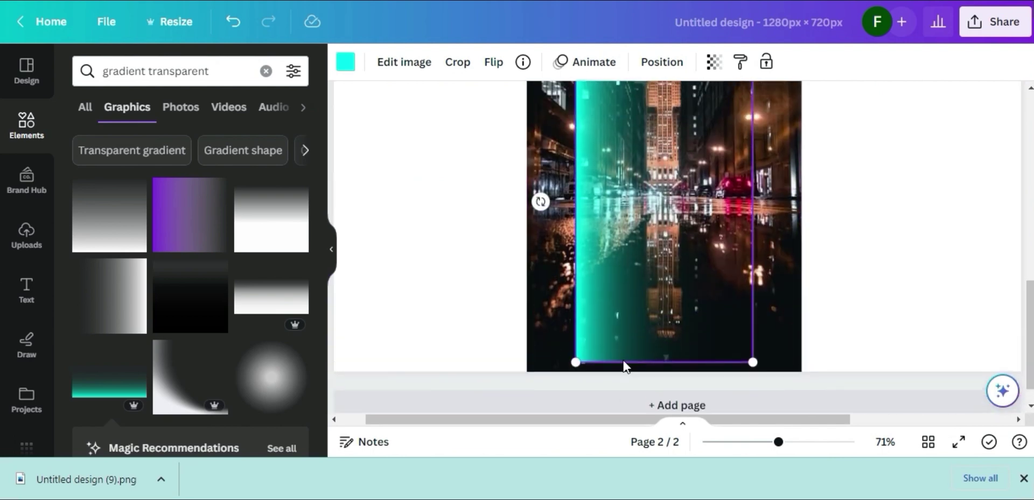
pyautogui.moveTo(767, 443); pyautogui.dragTo(760, 442)
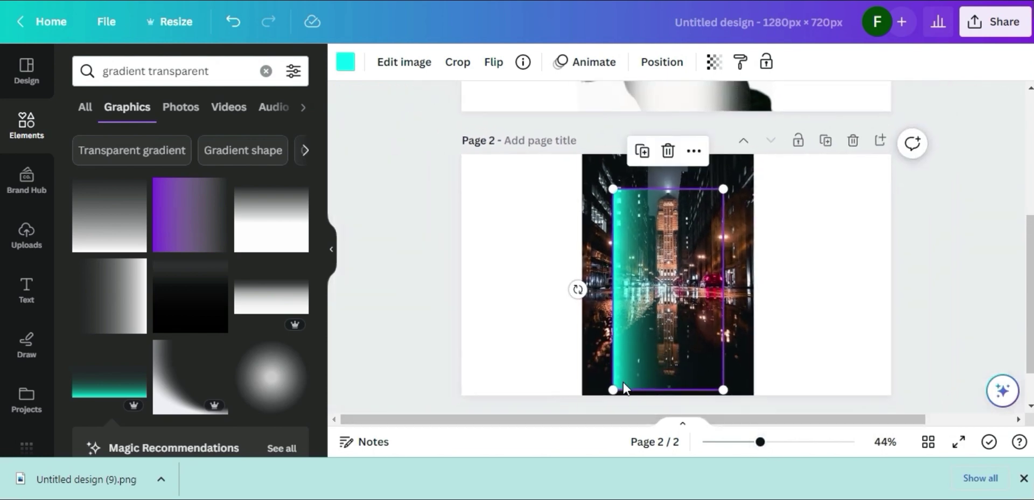
pyautogui.moveTo(614, 388)
pyautogui.mouseDown()
pyautogui.moveTo(604, 385)
pyautogui.moveTo(607, 400)
pyautogui.mouseUp()
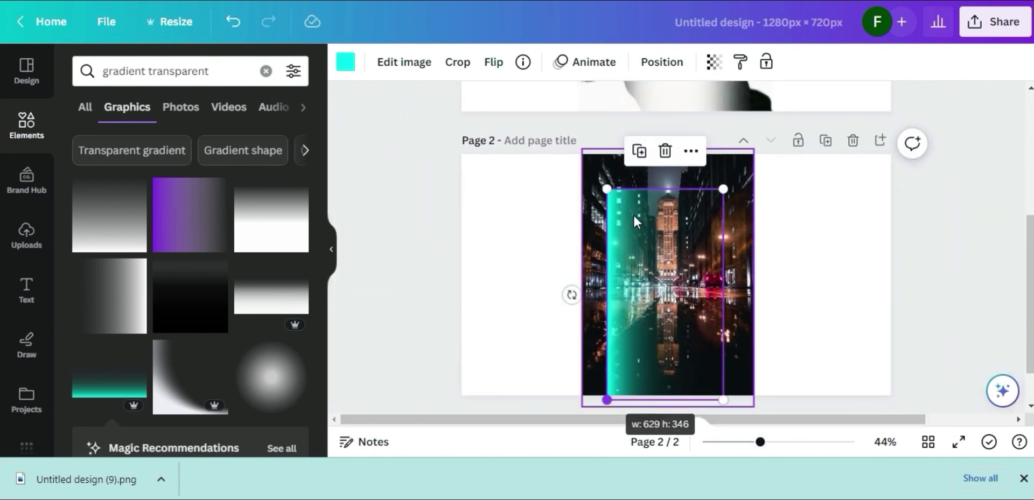
pyautogui.moveTo(607, 189); pyautogui.dragTo(605, 137)
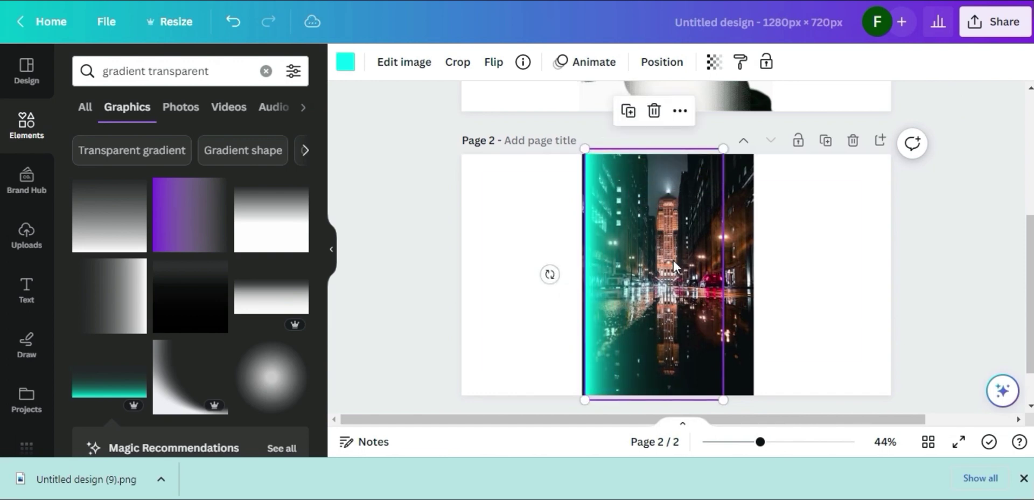
pyautogui.moveTo(673, 260); pyautogui.dragTo(648, 260)
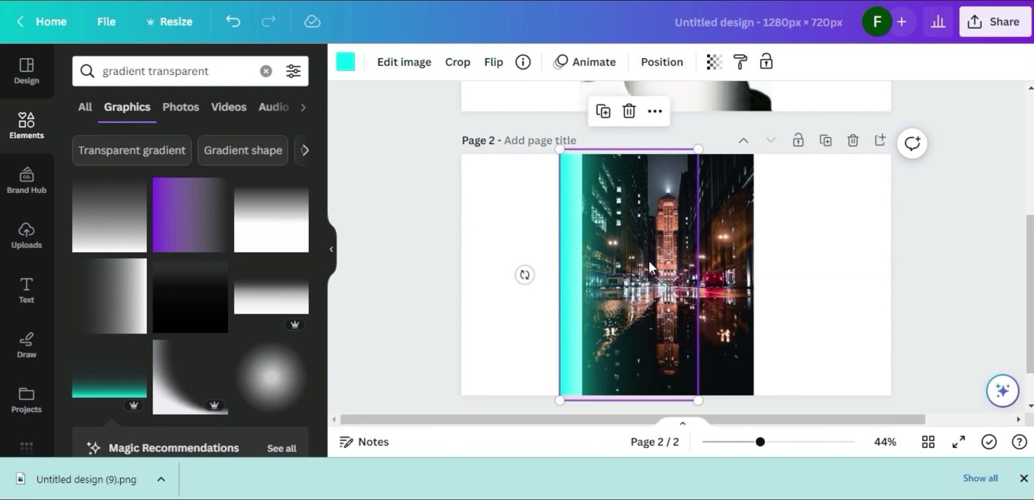
# - Change the gradient's colour from the default solid colours to white
pyautogui.click(346, 62)
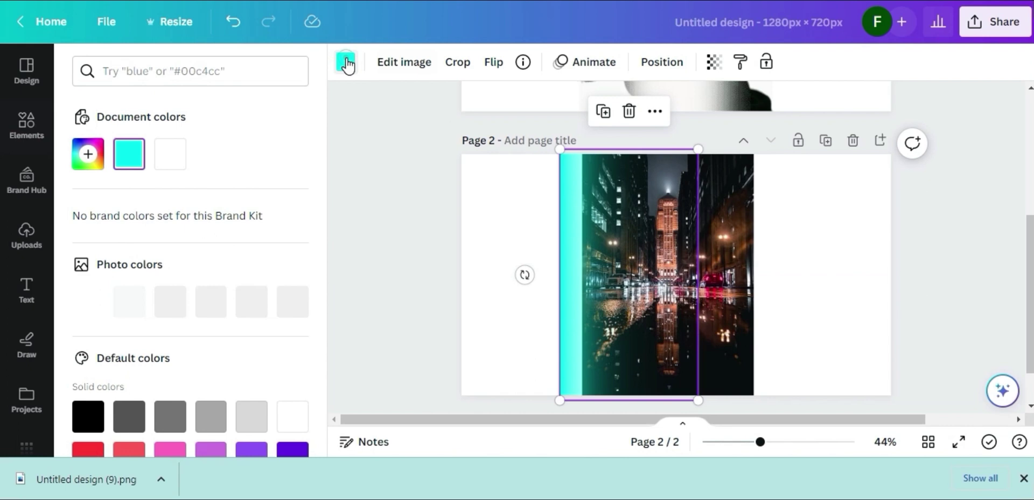
pyautogui.press('Escape')
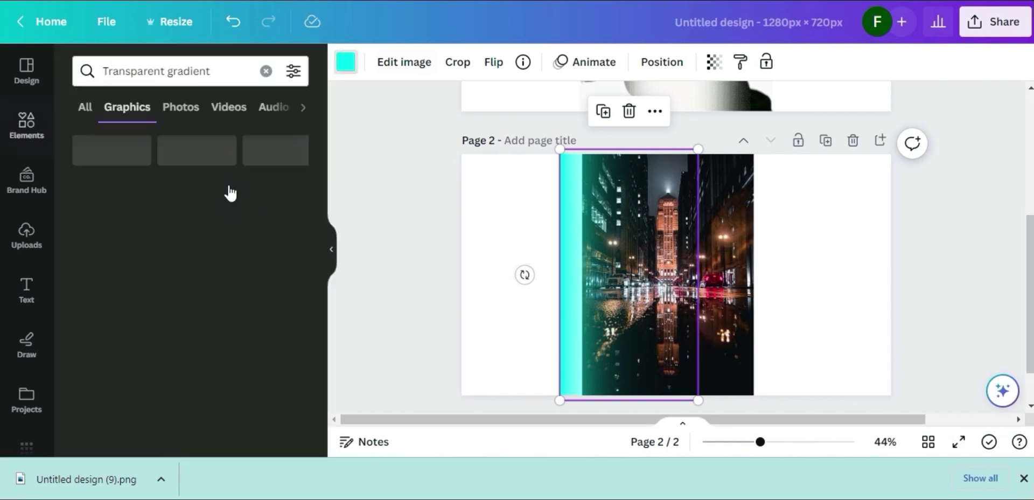
pyautogui.click(349, 63)
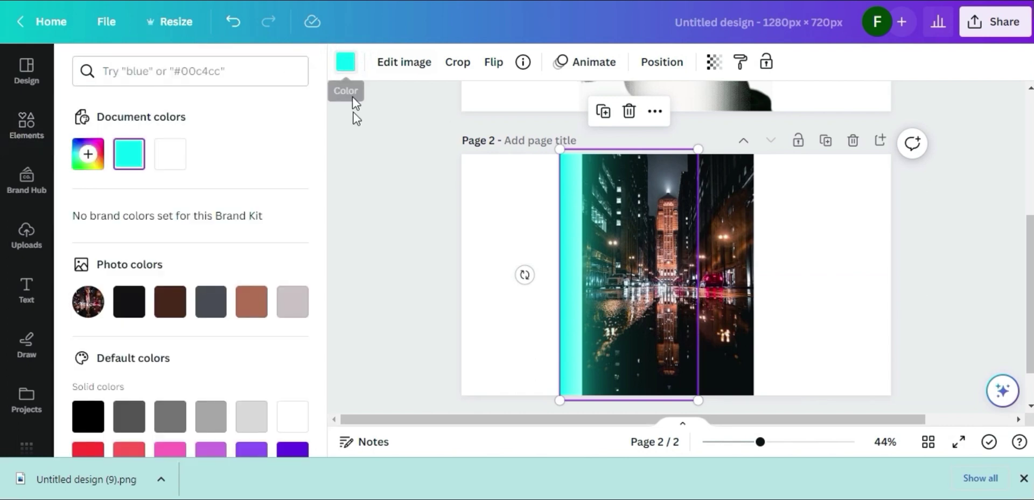
pyautogui.click(293, 417)
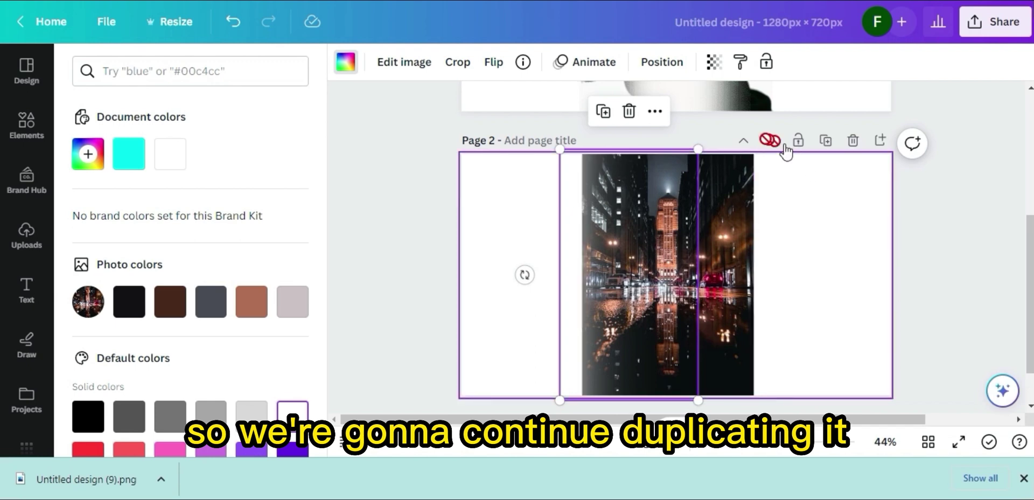
# - Duplicate the white gradient several times and stack the copies over the city photo's left edge to strengthen its fade
pyautogui.click(607, 113)
pyautogui.moveTo(667, 263); pyautogui.dragTo(659, 261)
pyautogui.click(608, 110)
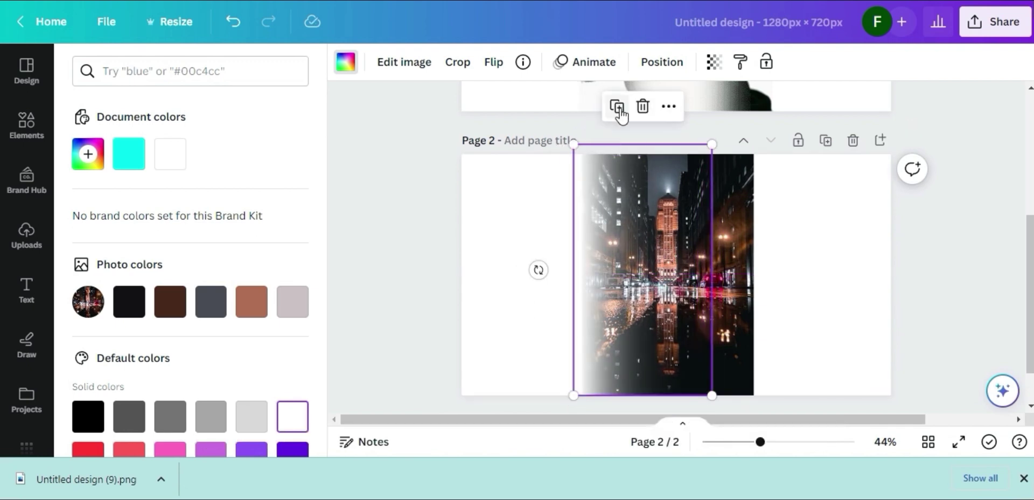
pyautogui.click(609, 106)
pyautogui.moveTo(653, 150); pyautogui.dragTo(635, 149)
pyautogui.moveTo(687, 269)
pyautogui.mouseDown()
pyautogui.moveTo(666, 271)
pyautogui.moveTo(678, 278)
pyautogui.mouseUp()
pyautogui.click(805, 253)
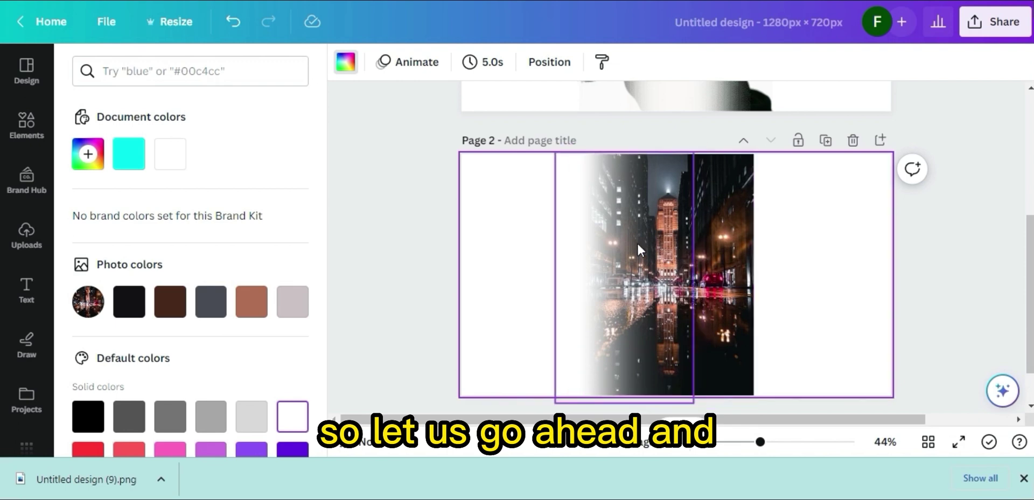
pyautogui.click(655, 216)
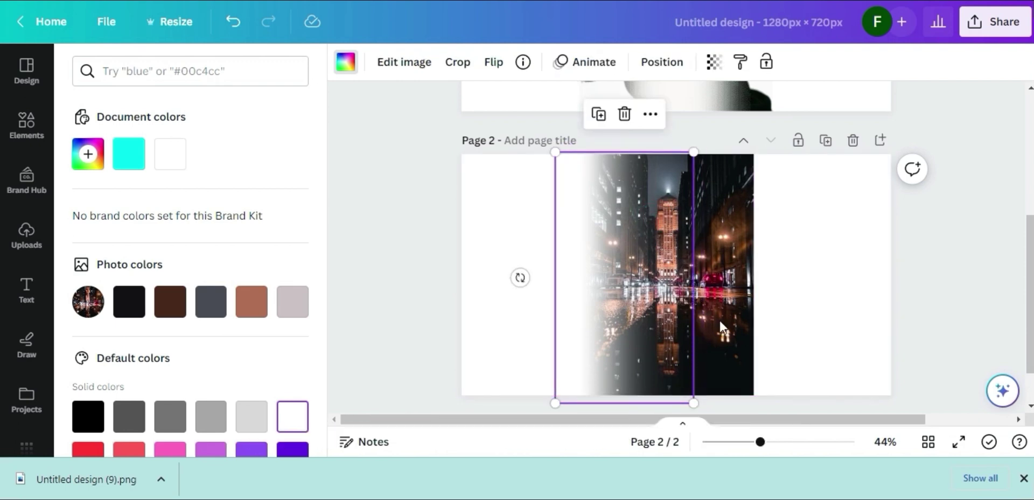
pyautogui.click(876, 267)
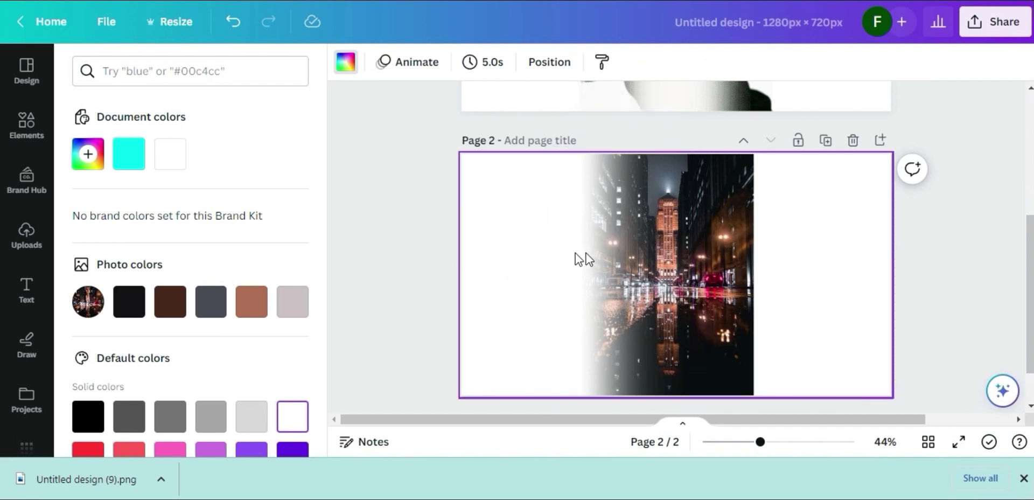
# - Duplicate the white gradient, flip the copy vertically and place its solid side over the city photo's right edge
pyautogui.click(627, 253)
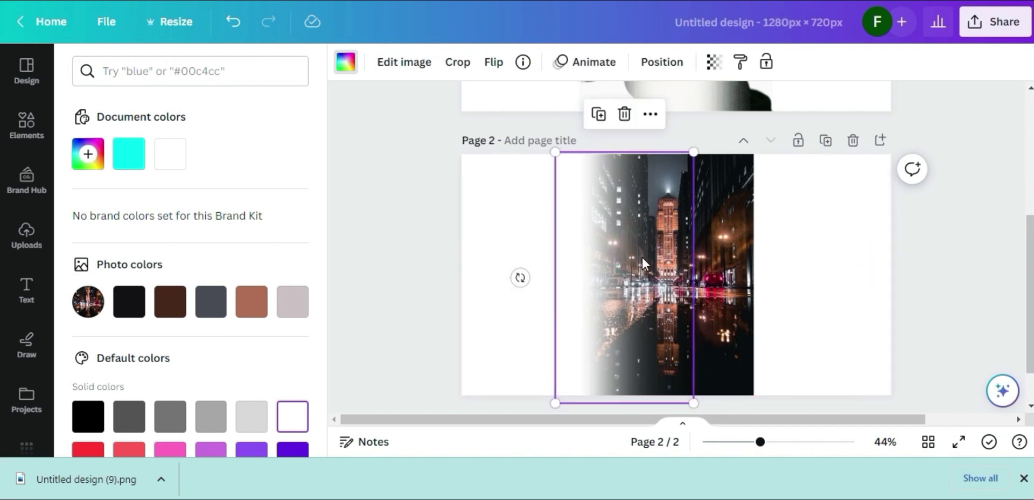
pyautogui.click(601, 116)
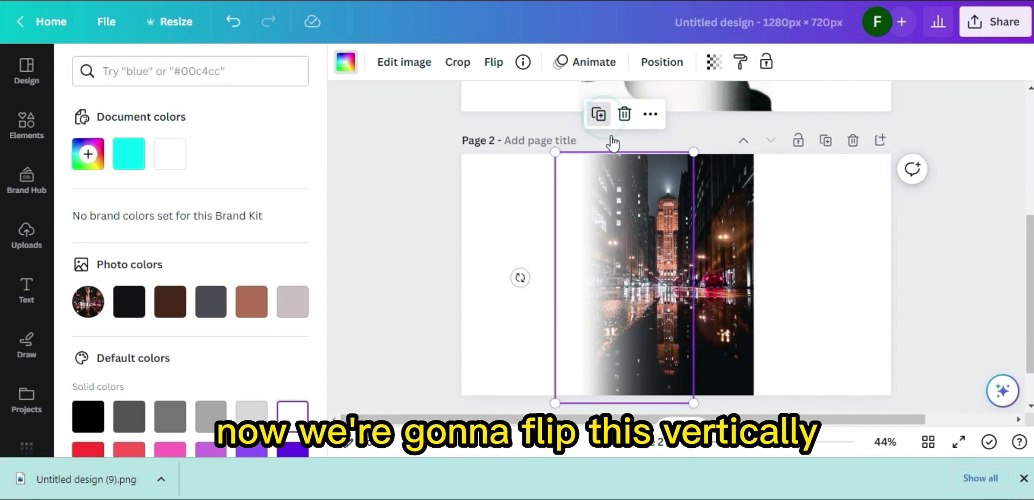
pyautogui.moveTo(711, 258); pyautogui.dragTo(817, 240)
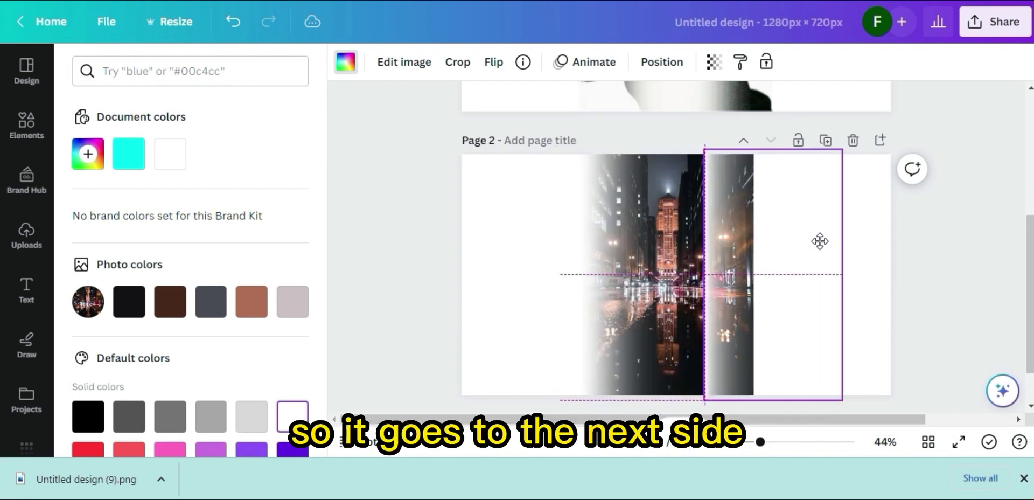
pyautogui.click(492, 64)
pyautogui.click(521, 136)
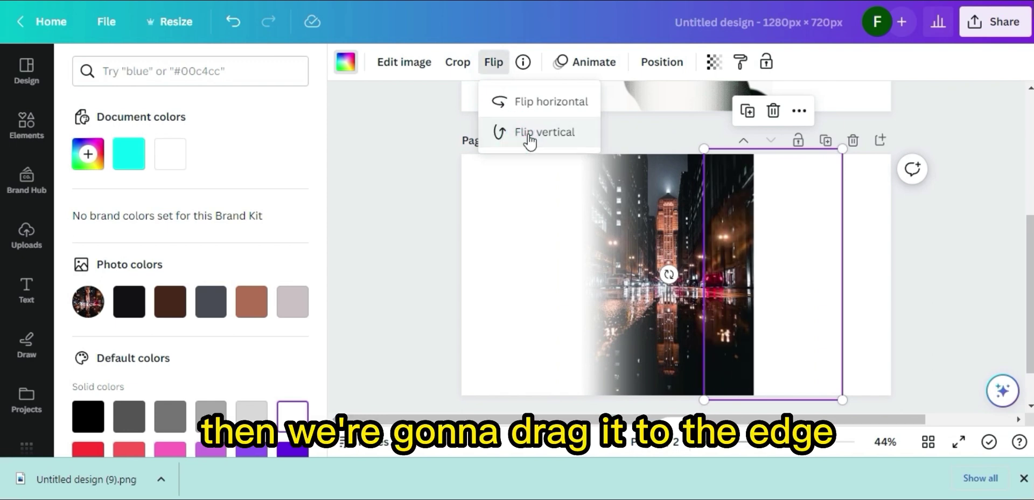
pyautogui.moveTo(726, 264); pyautogui.dragTo(705, 283)
# - Duplicate the flipped gradient repeatedly and stack the copies over the city photo's right edge to soften it
pyautogui.click(688, 108)
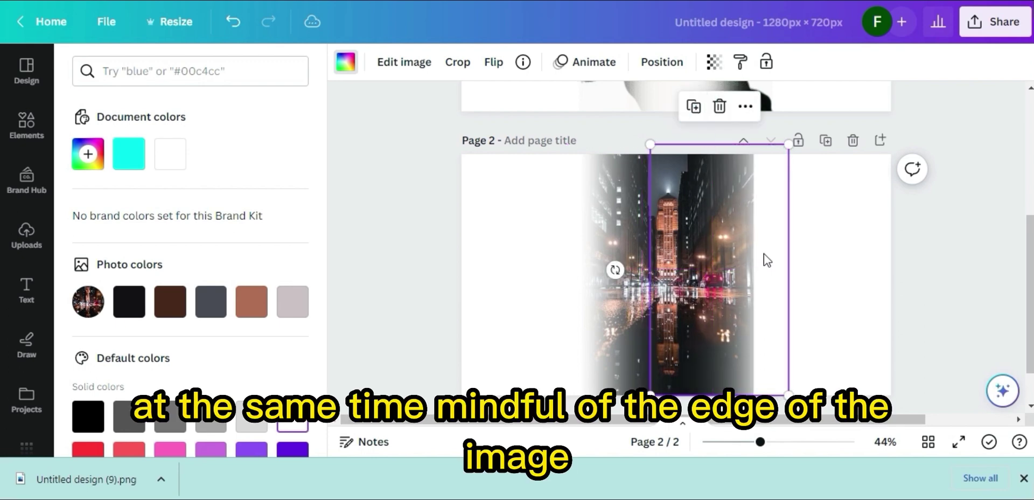
pyautogui.moveTo(755, 288); pyautogui.dragTo(730, 291)
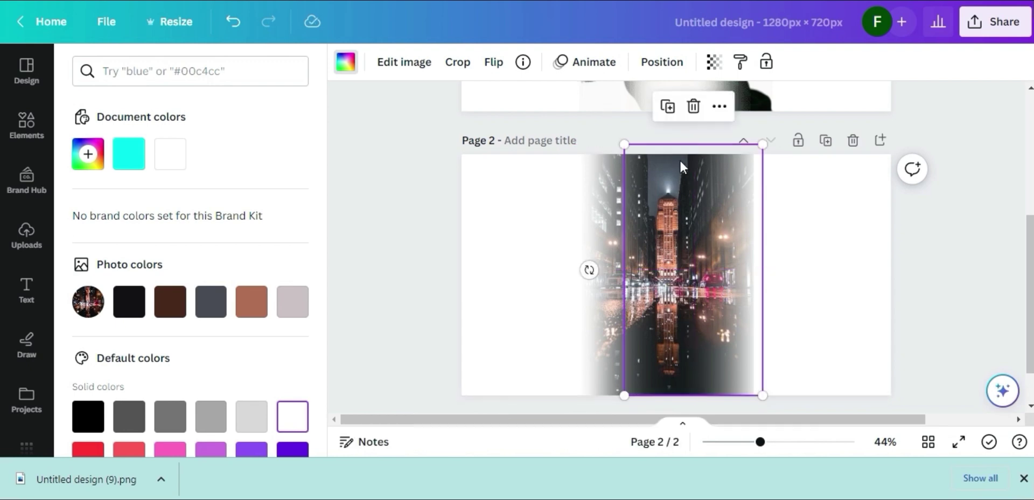
pyautogui.click(668, 107)
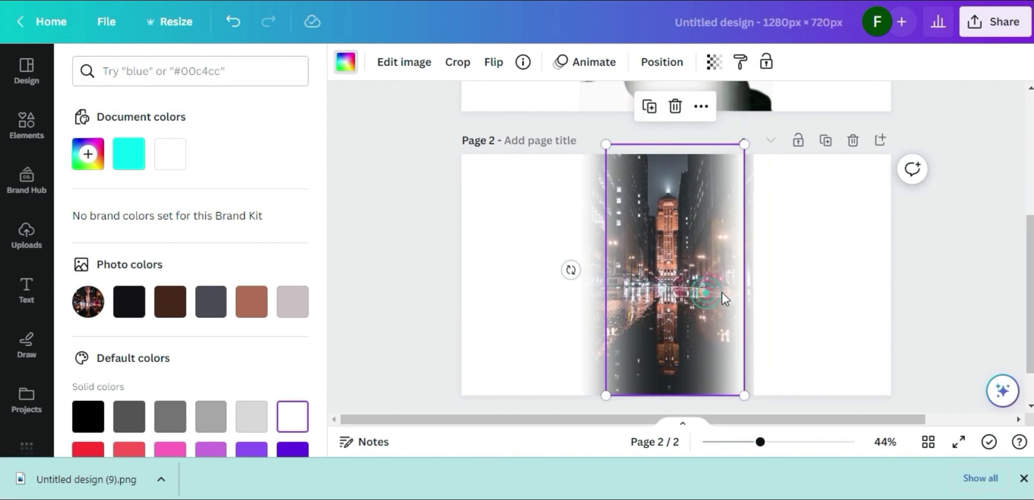
pyautogui.moveTo(721, 293); pyautogui.dragTo(732, 294)
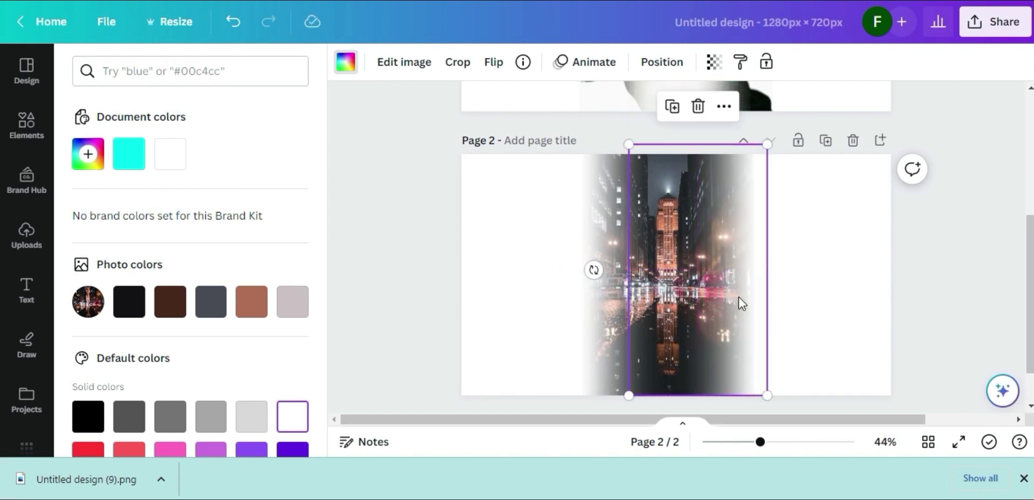
pyautogui.click(673, 108)
pyautogui.moveTo(728, 276); pyautogui.dragTo(717, 273)
pyautogui.click(868, 268)
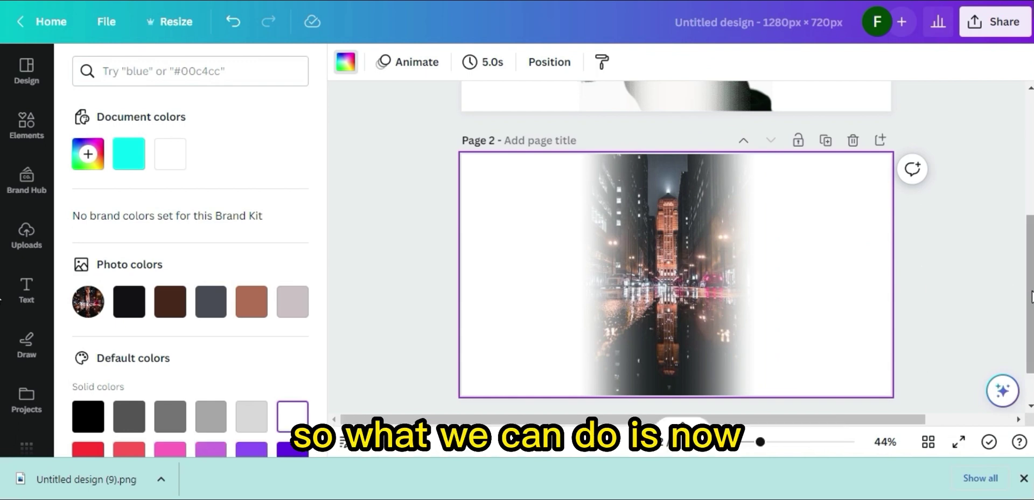
# - Duplicate the right-edge gradient, rotate the copy to 0° and place it across the city photo's top edge
pyautogui.click(736, 278)
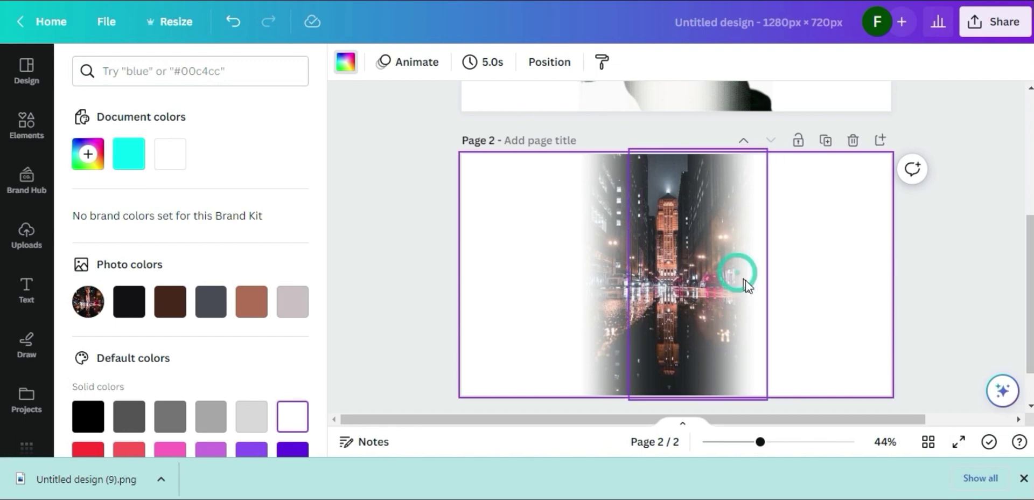
pyautogui.click(672, 112)
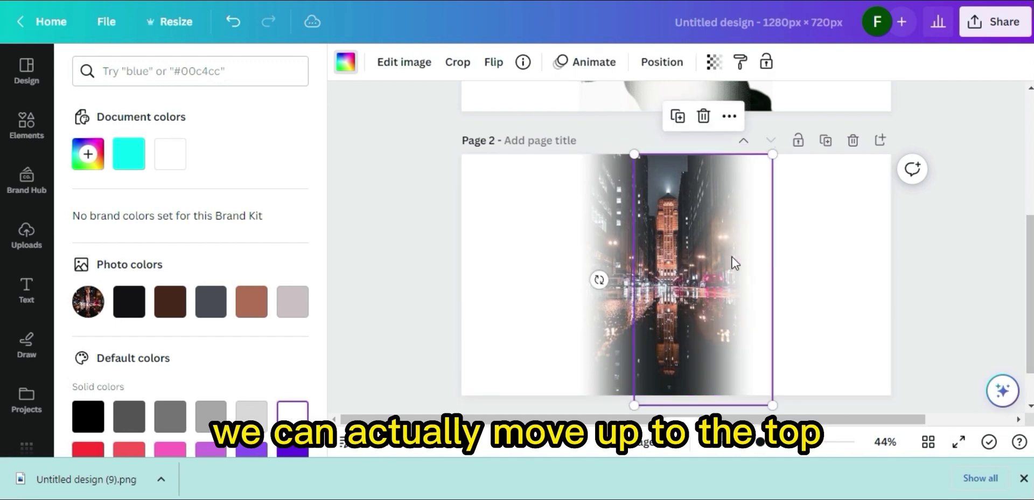
pyautogui.moveTo(751, 273); pyautogui.dragTo(803, 282)
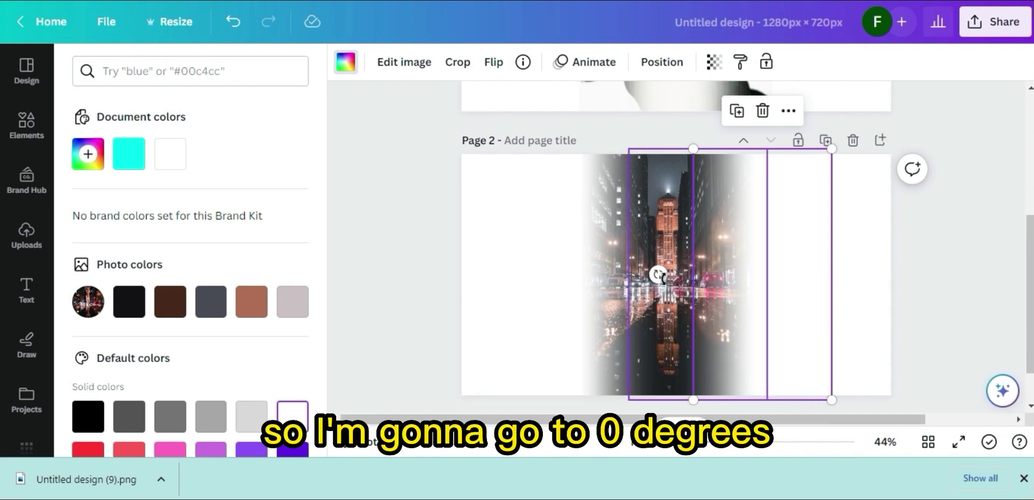
pyautogui.moveTo(661, 277); pyautogui.dragTo(763, 334)
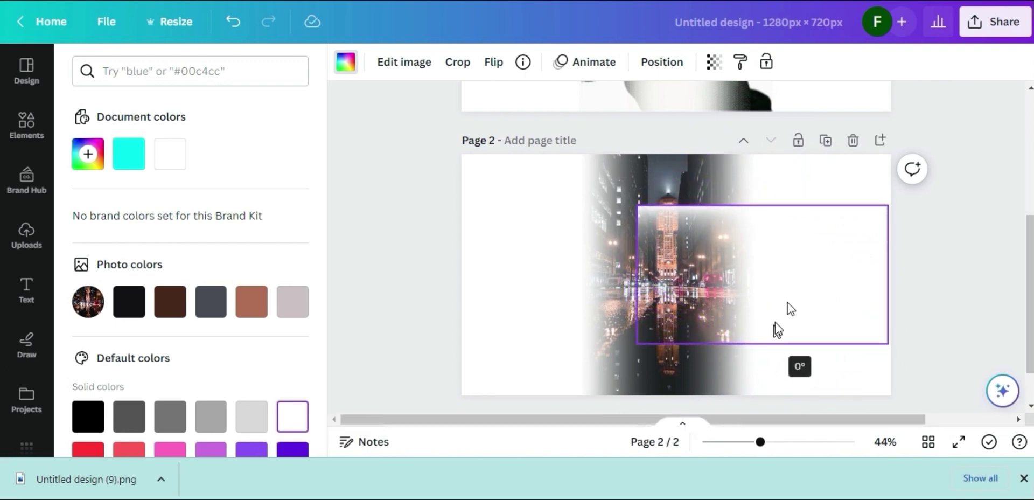
pyautogui.click(792, 293)
pyautogui.moveTo(778, 291); pyautogui.dragTo(709, 231)
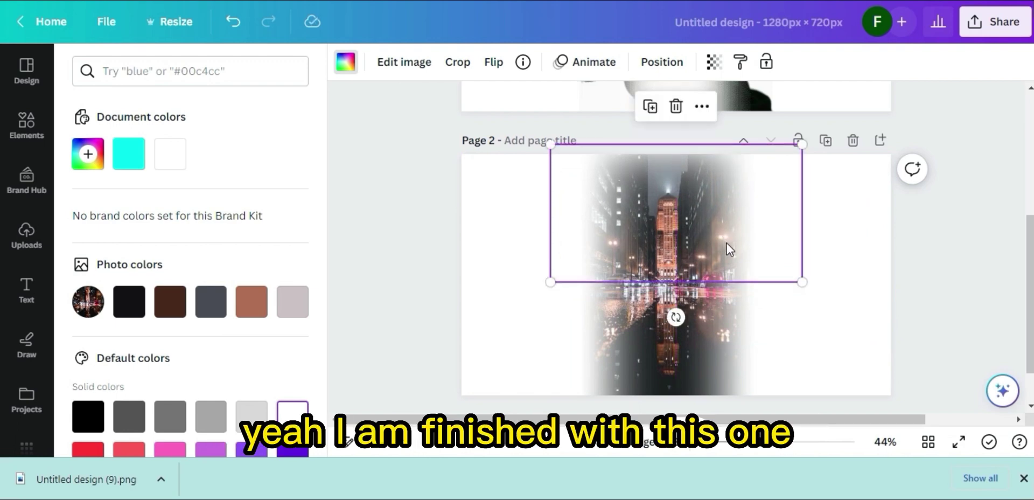
pyautogui.click(950, 258)
pyautogui.click(954, 262)
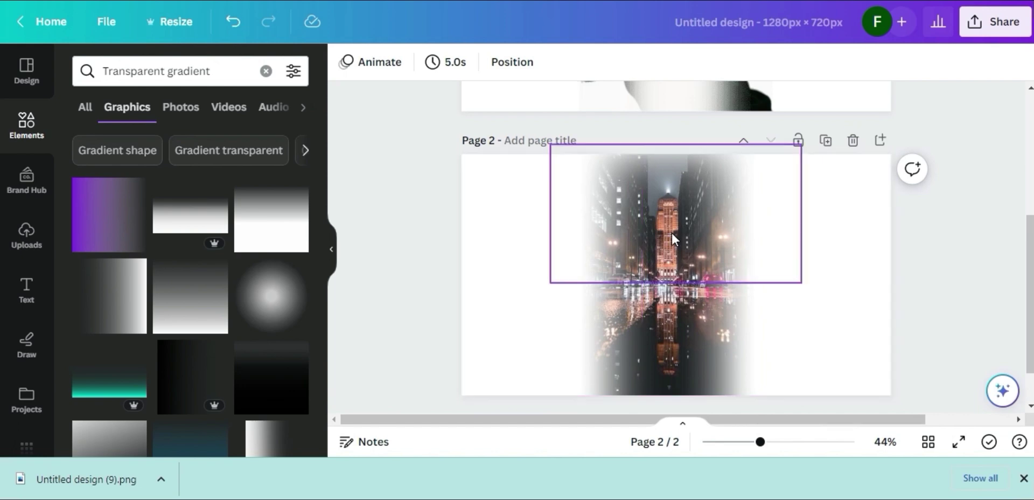
# - Rotate the gradient on the photo's top edge to -90° and move it over the photo's left edge
pyautogui.click(709, 206)
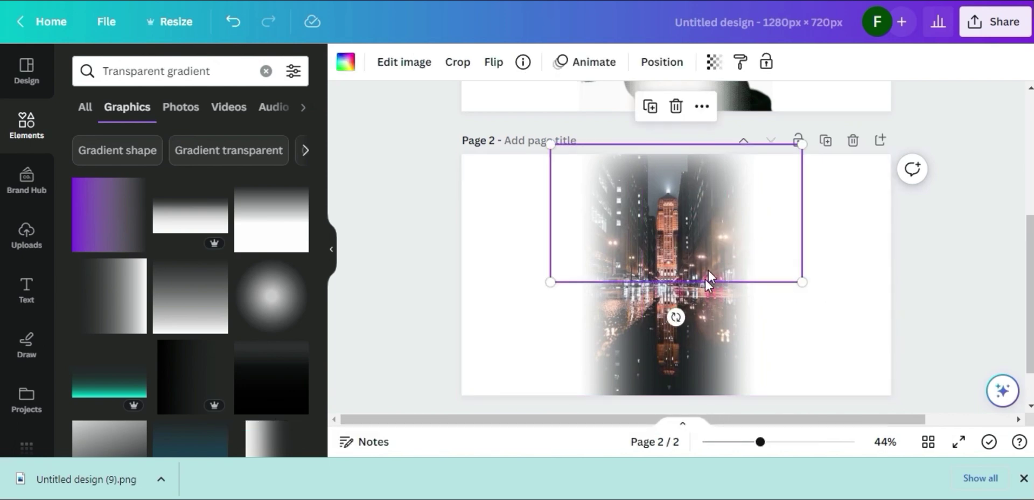
pyautogui.click(680, 318)
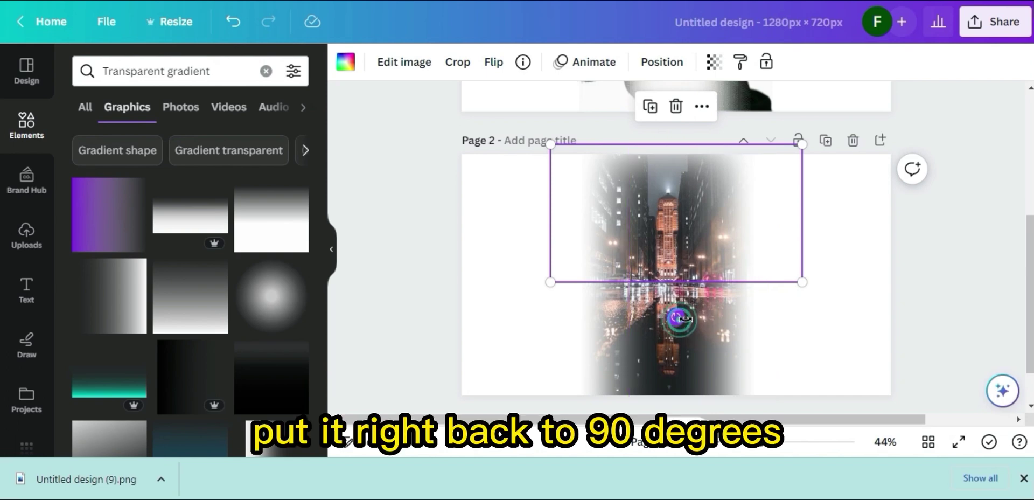
pyautogui.moveTo(679, 319); pyautogui.dragTo(779, 211)
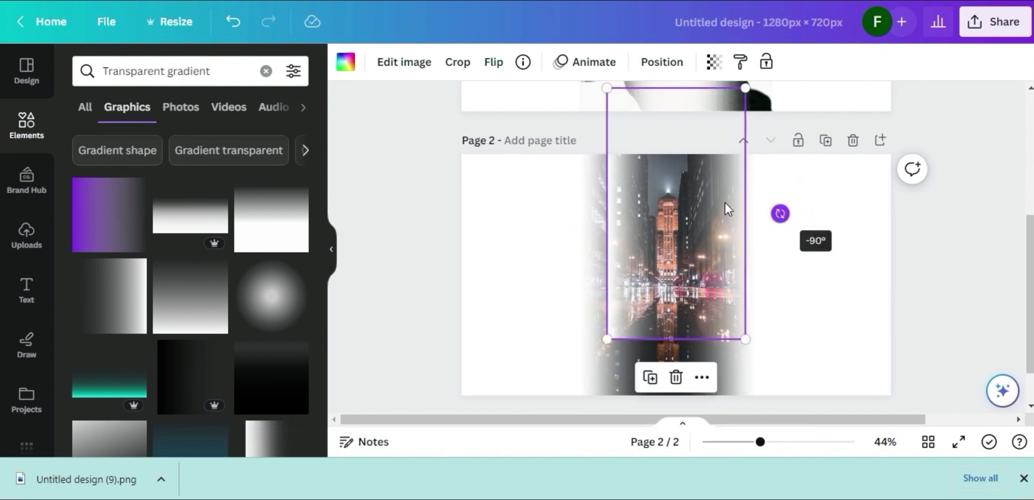
pyautogui.moveTo(687, 221); pyautogui.dragTo(666, 252)
pyautogui.click(948, 260)
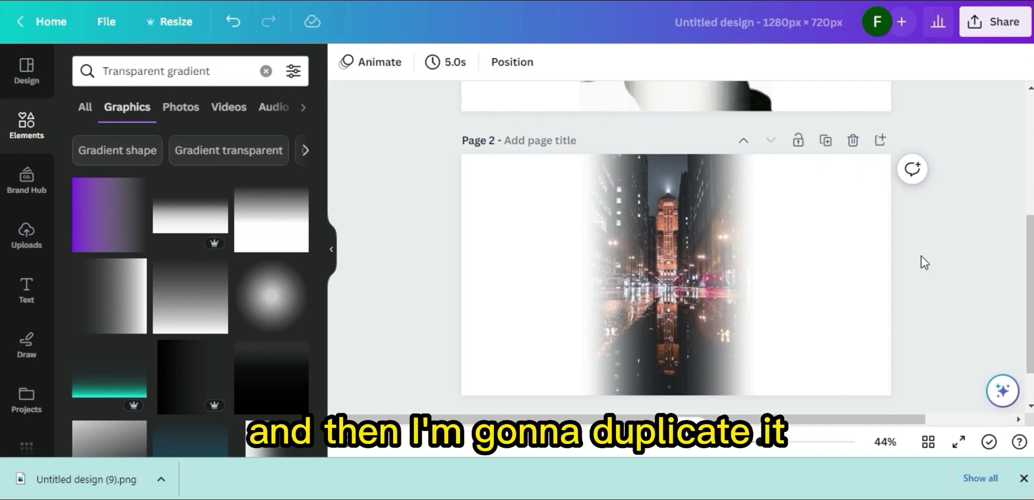
# - Duplicate the left-edge gradient, rotate the copy to 0° and lay it over the city photo's top edge
pyautogui.click(638, 237)
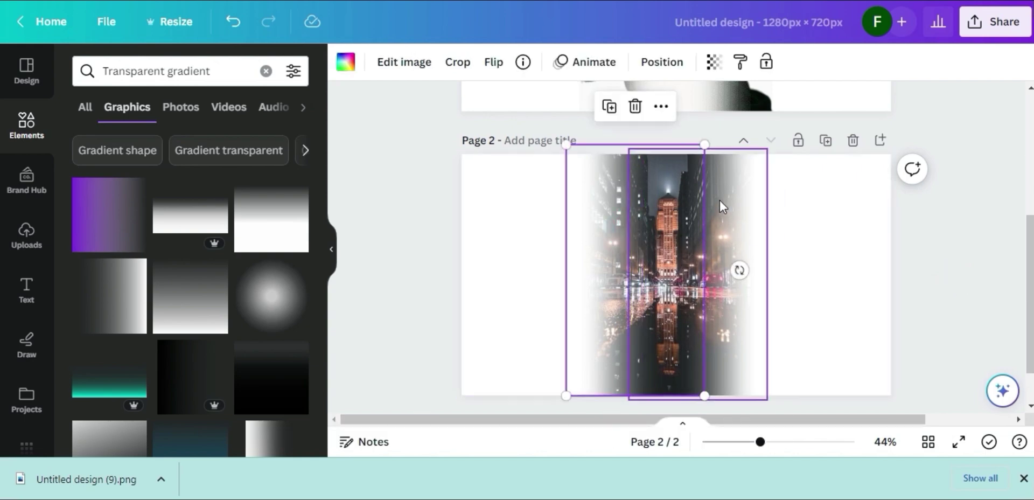
pyautogui.click(612, 107)
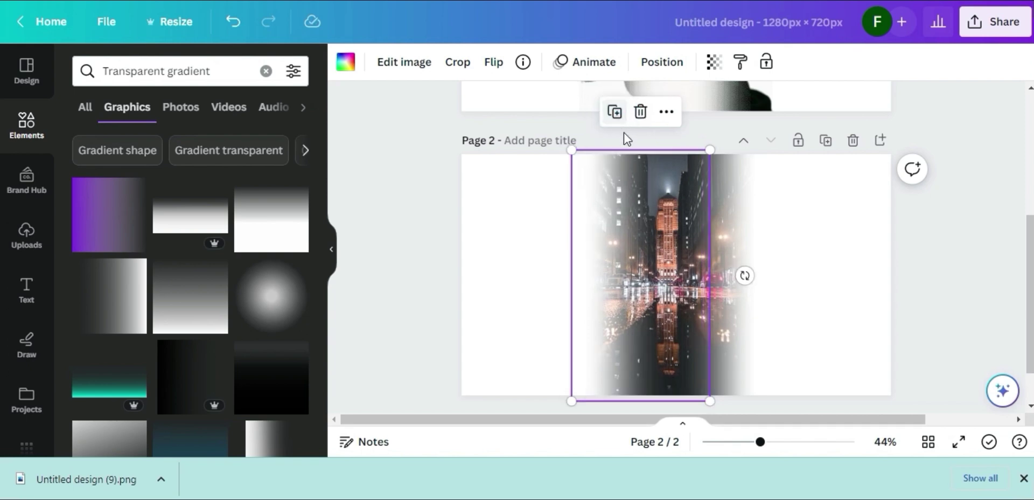
pyautogui.click(744, 275)
pyautogui.moveTo(745, 276); pyautogui.dragTo(637, 348)
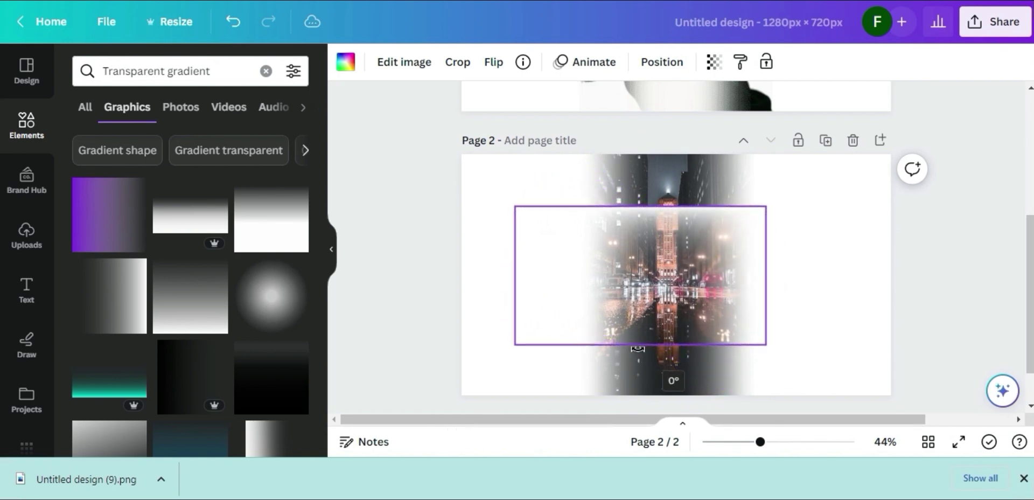
pyautogui.moveTo(660, 273); pyautogui.dragTo(679, 233)
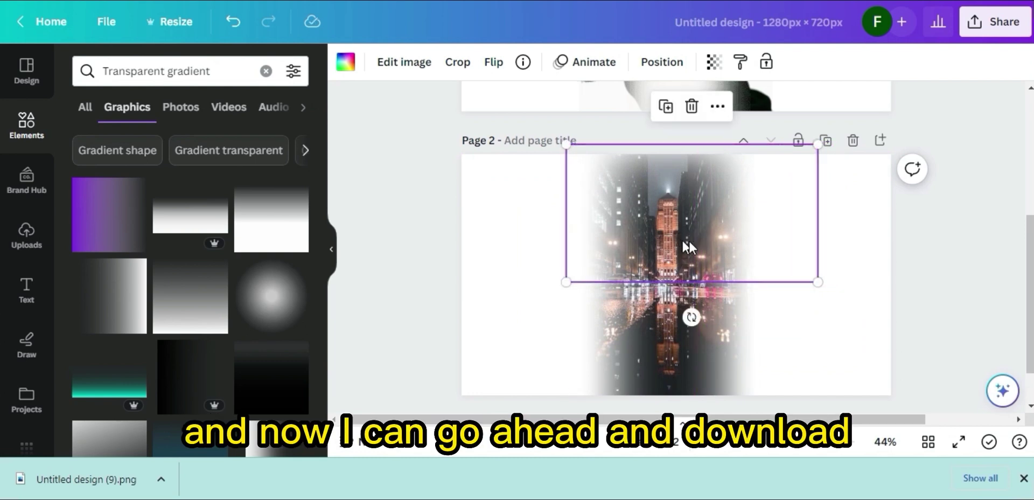
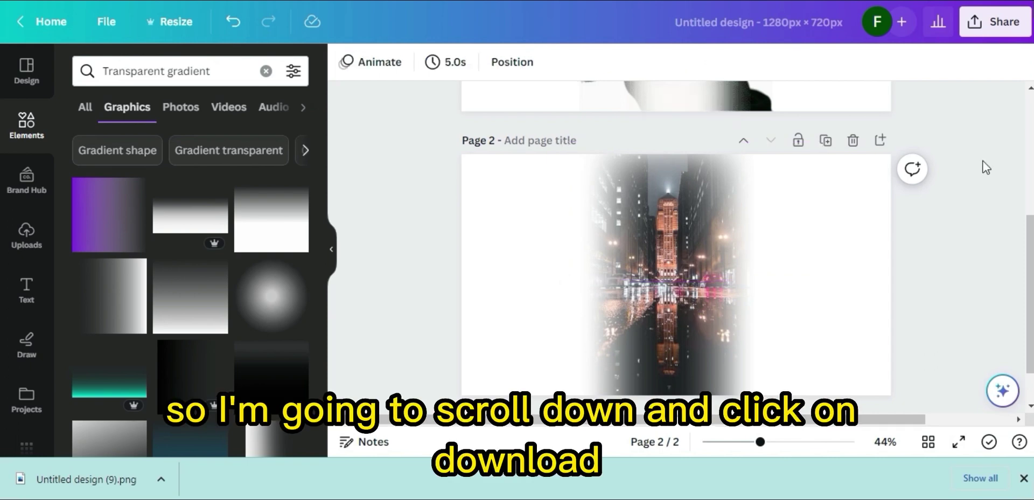
# - Download only page 2 as a PNG and add the downloaded file to the design's uploads
pyautogui.click(1001, 28)
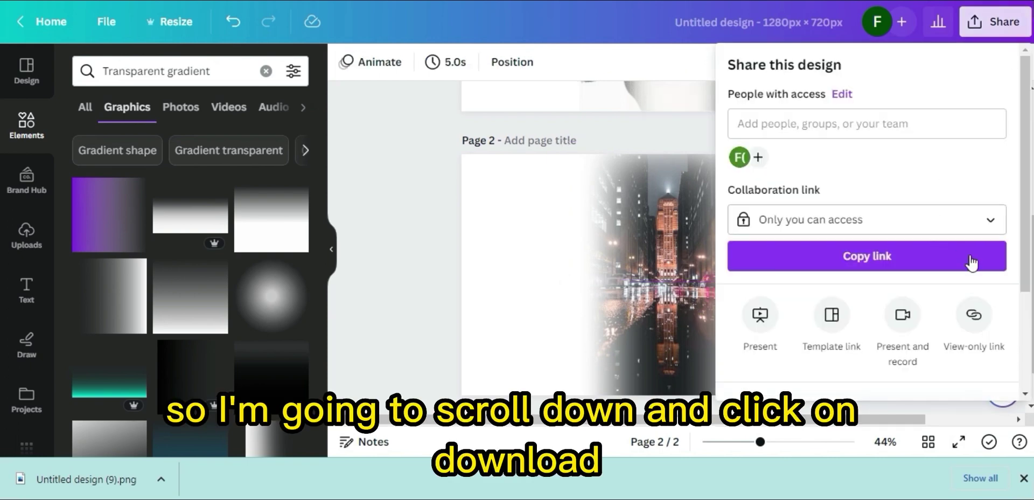
pyautogui.scroll(-3, 796, 326)
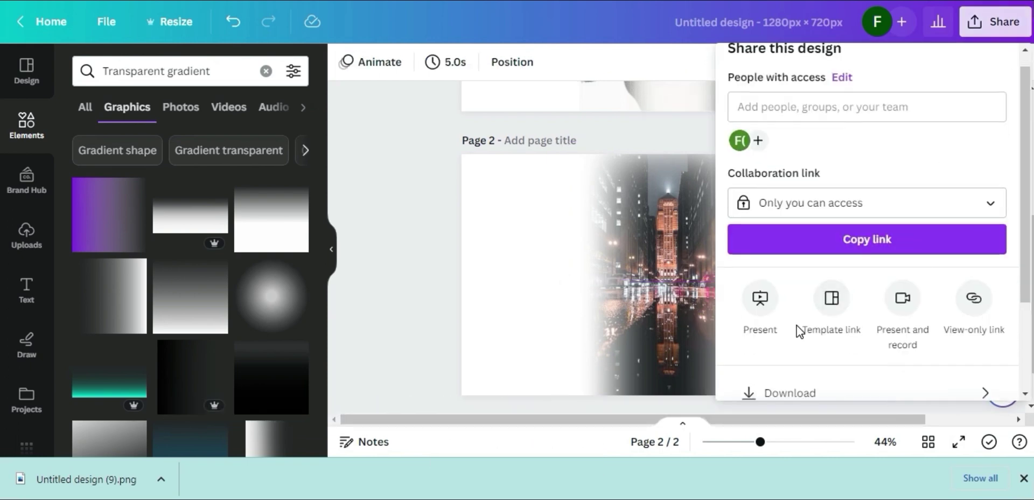
pyautogui.click(795, 267)
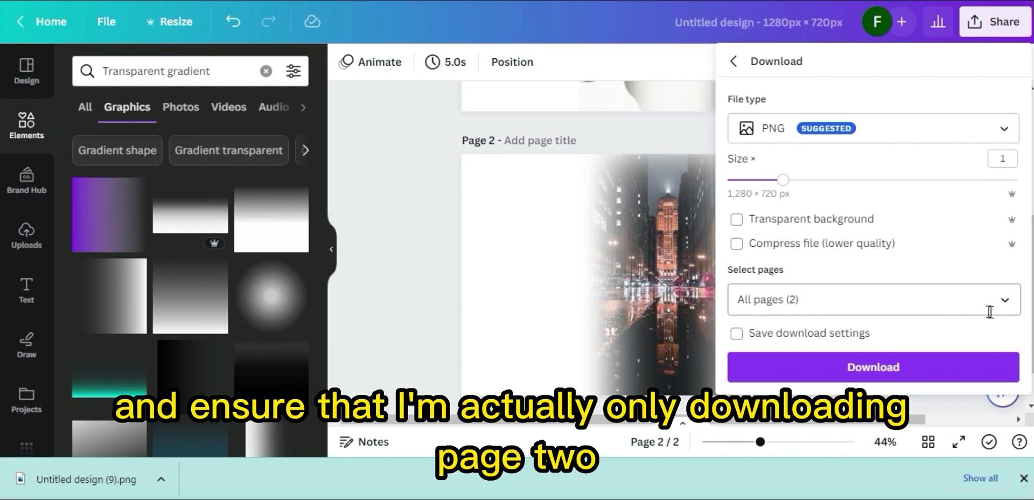
pyautogui.click(1005, 302)
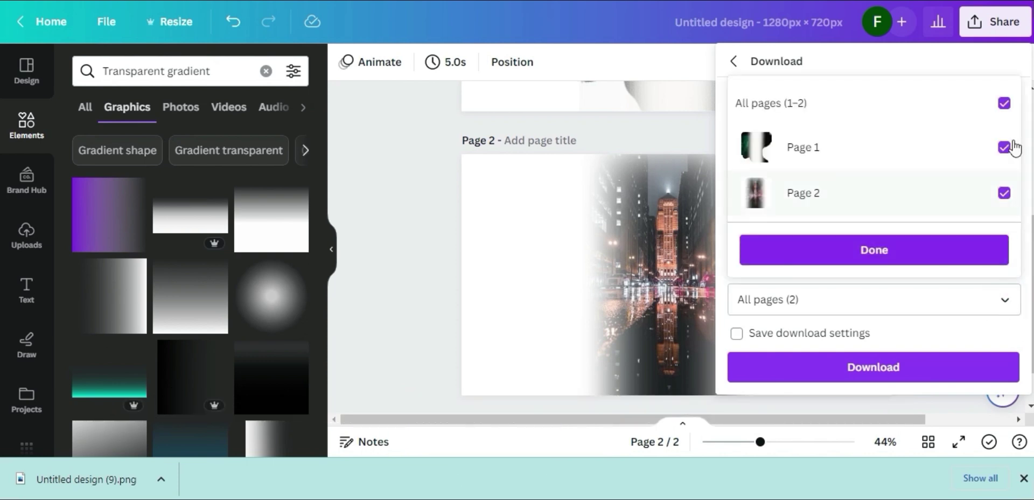
pyautogui.click(1005, 104)
pyautogui.click(1003, 193)
pyautogui.click(921, 250)
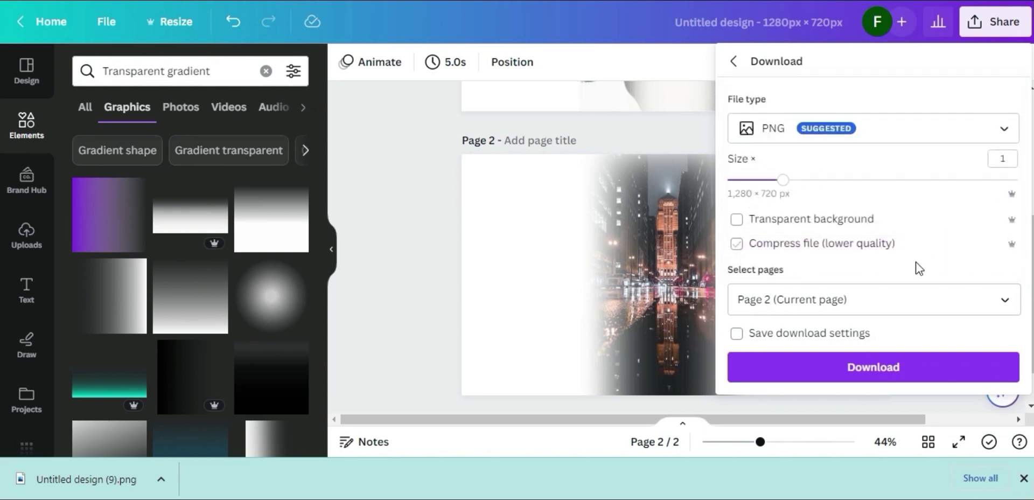
pyautogui.click(873, 364)
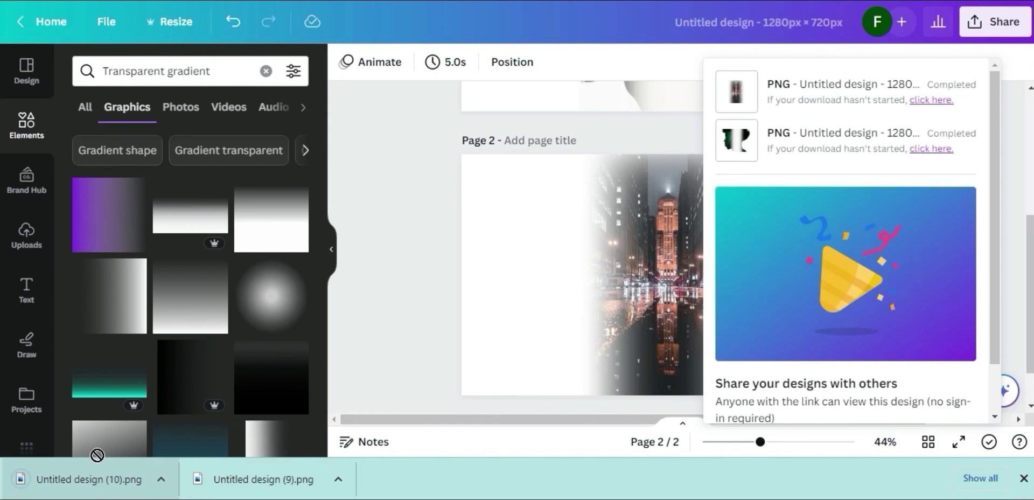
pyautogui.moveTo(98, 448); pyautogui.dragTo(161, 288)
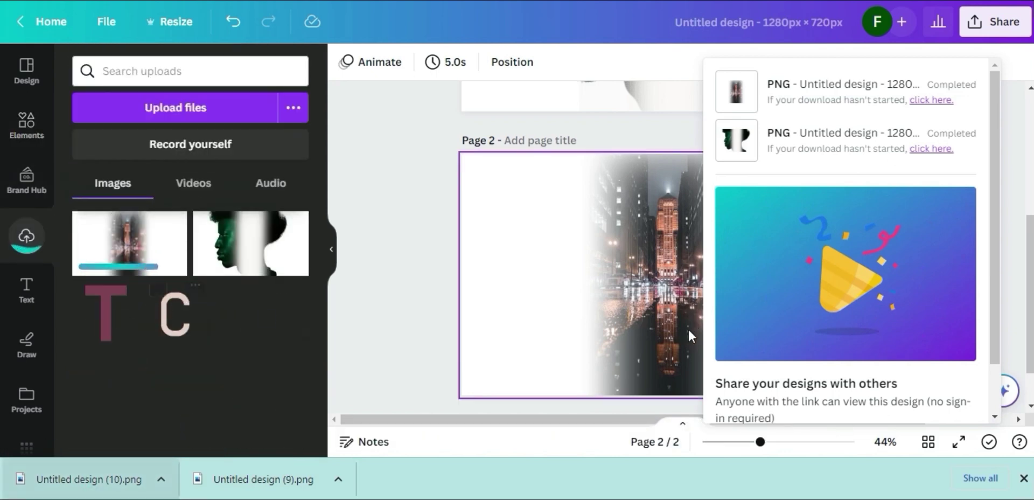
# - Add a third page and set the uploaded split-profile image as its background
pyautogui.scroll(-1, 643, 393)
pyautogui.scroll(-2, 640, 405)
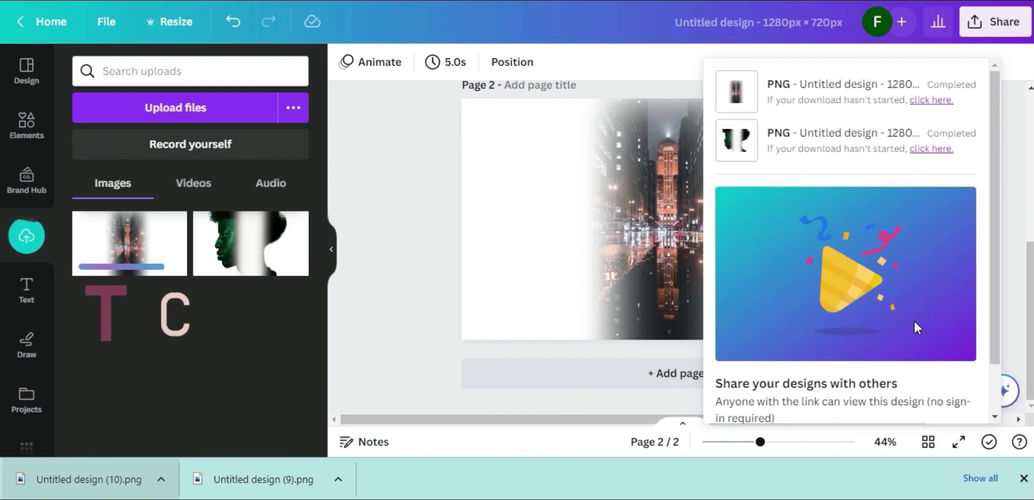
pyautogui.click(1011, 113)
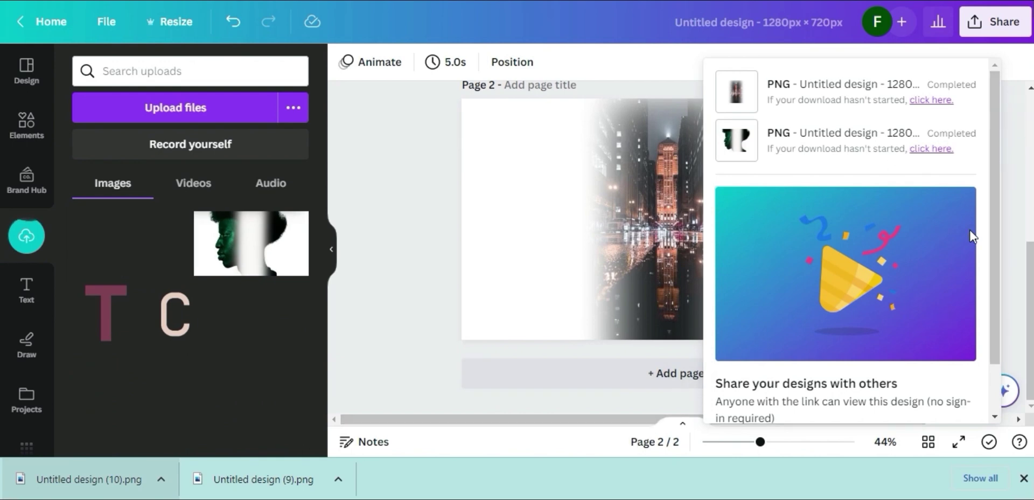
pyautogui.click(721, 385)
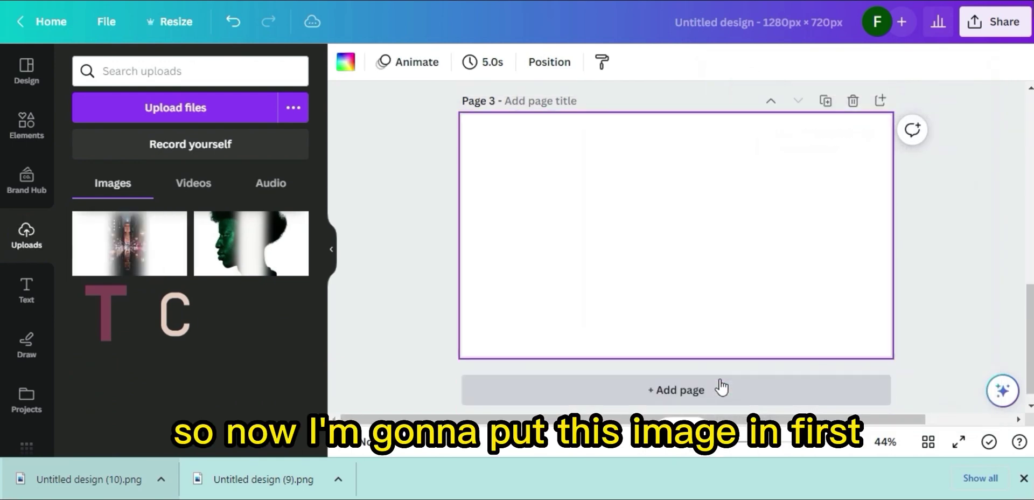
pyautogui.moveTo(249, 249); pyautogui.dragTo(644, 218)
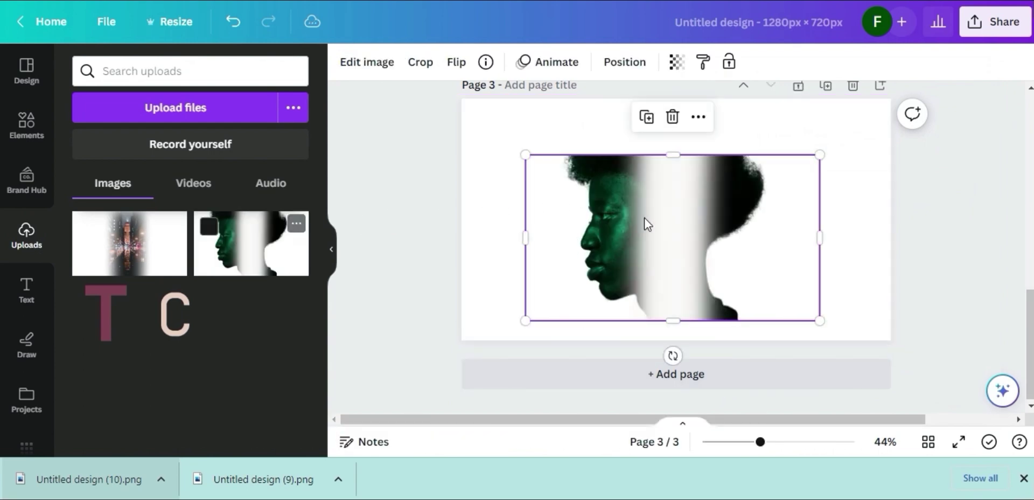
pyautogui.rightClick(644, 217)
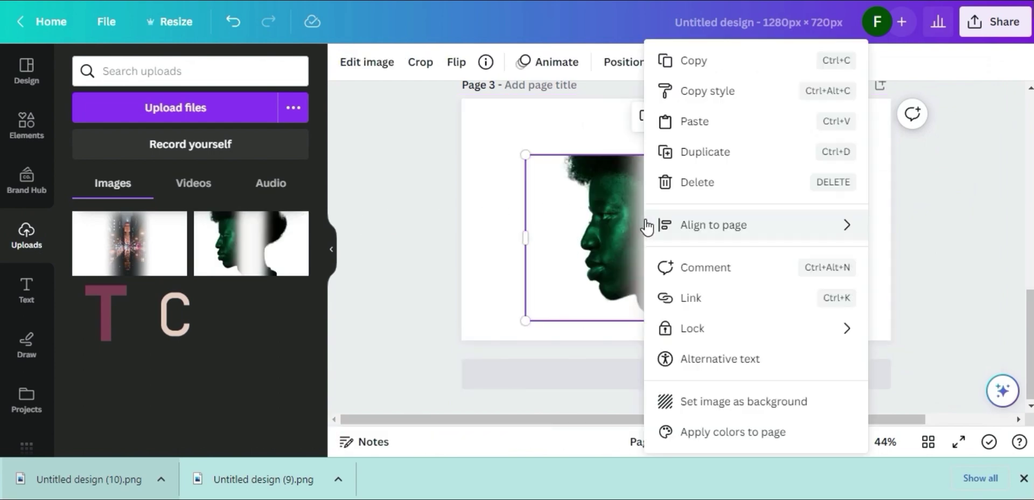
pyautogui.click(738, 405)
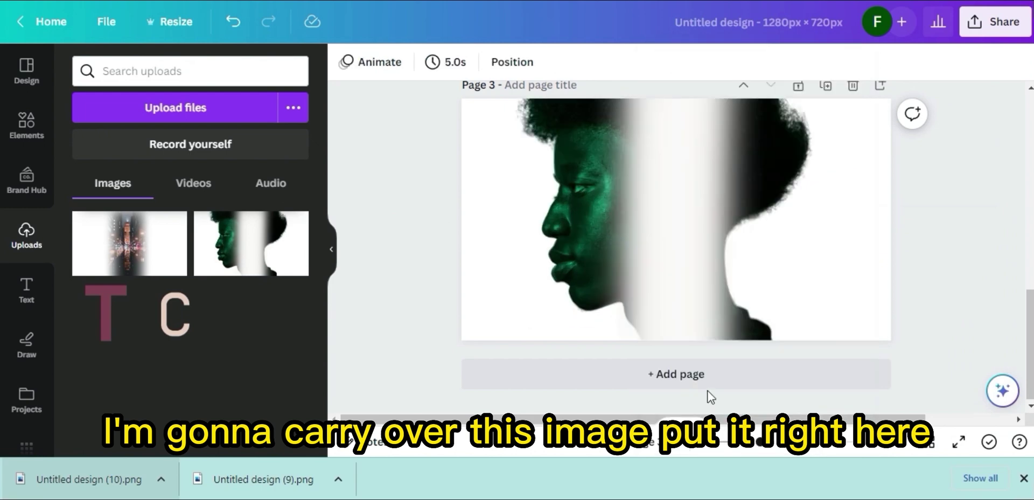
# - Lay the uploaded faded city image over all of page 3 and set its transparency to 50
pyautogui.moveTo(178, 229); pyautogui.dragTo(529, 122)
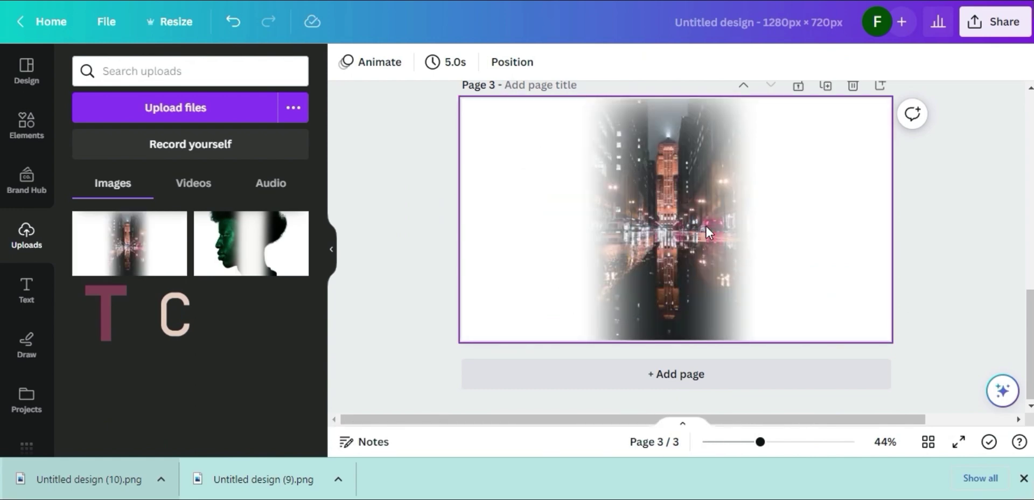
pyautogui.scroll(2, 728, 183)
pyautogui.click(706, 267)
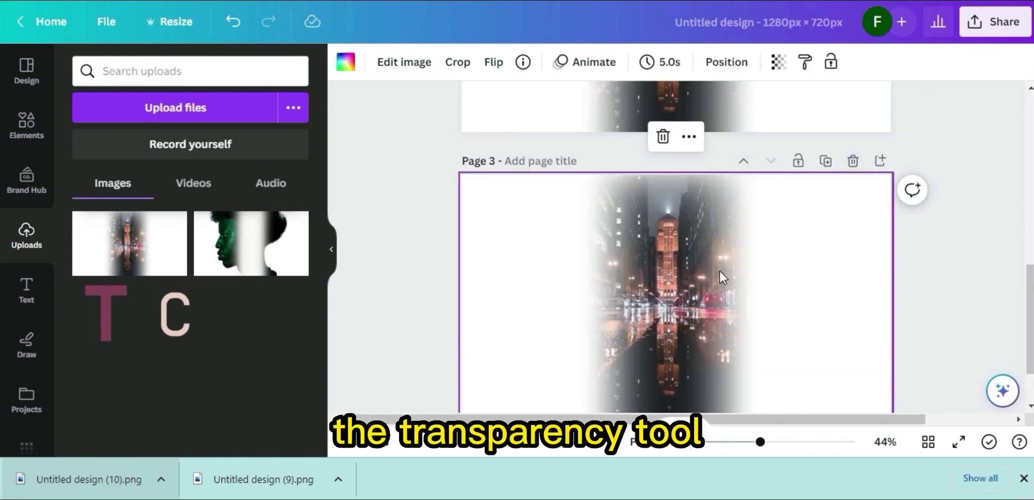
pyautogui.scroll(-2, 704, 269)
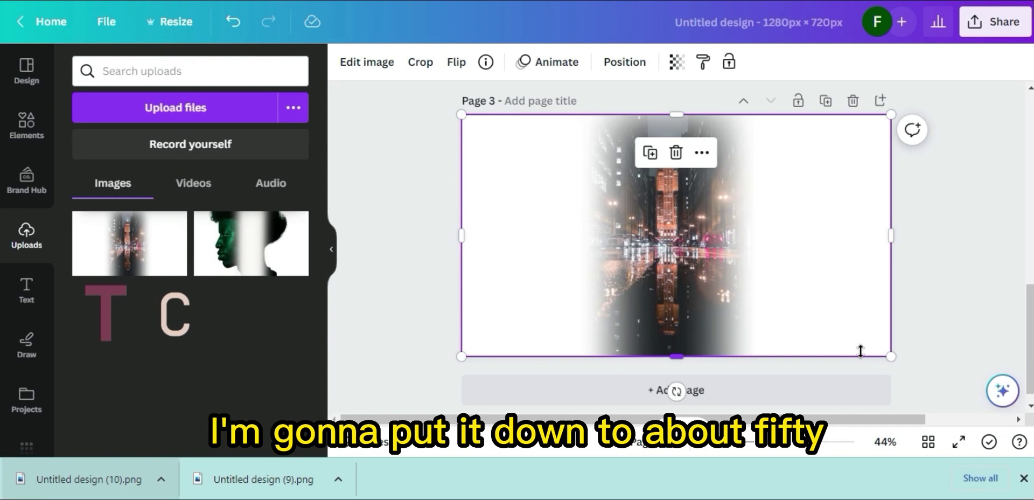
pyautogui.click(676, 69)
pyautogui.doubleClick(673, 101)
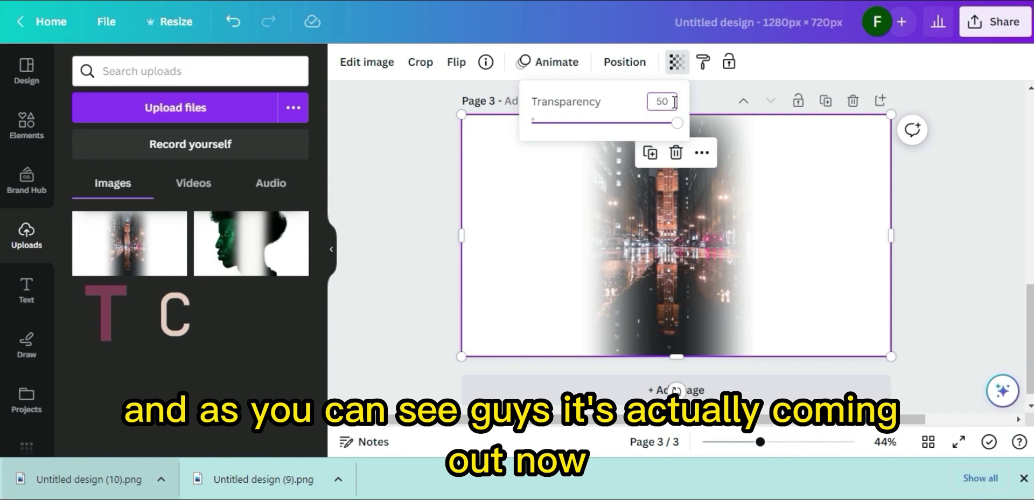
pyautogui.write('50')
pyautogui.press('Return')
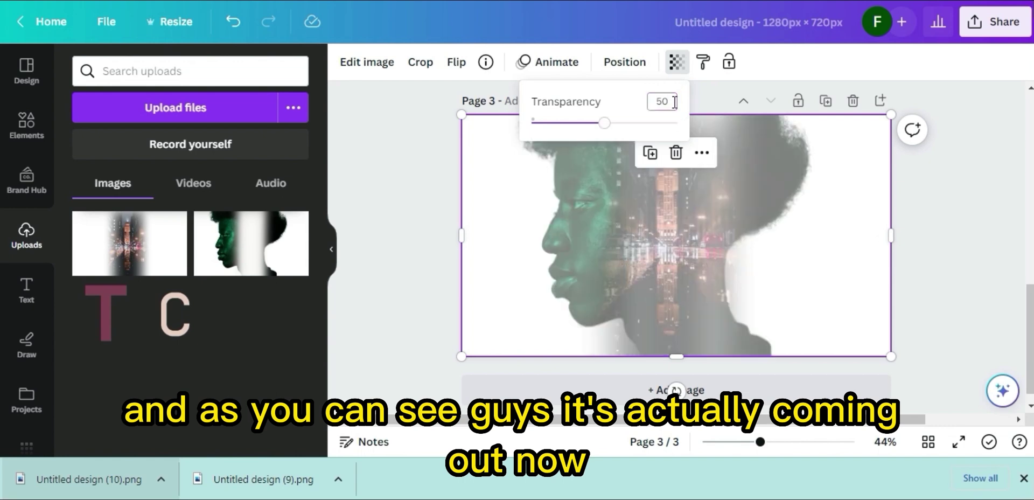
pyautogui.click(966, 219)
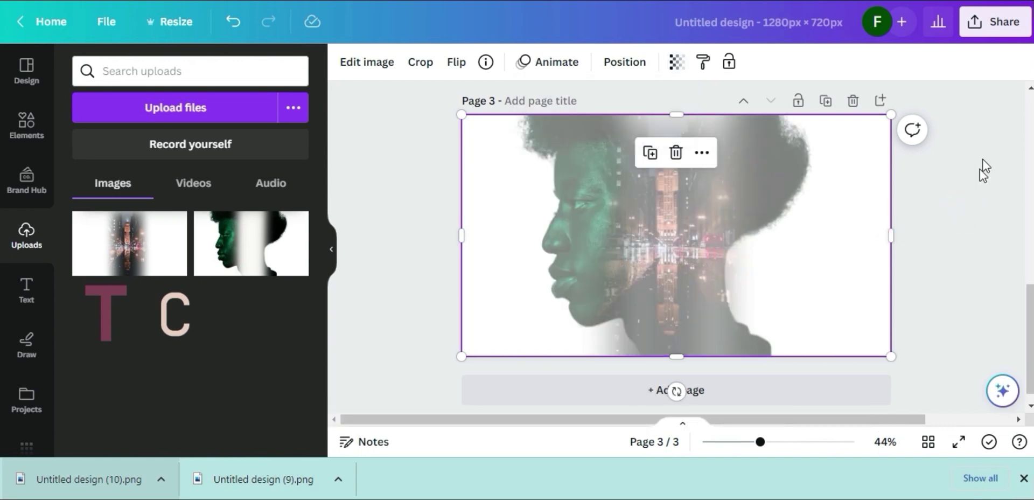
# - Download only page 3 as a PNG and add the downloaded file to the design's uploads
pyautogui.click(993, 21)
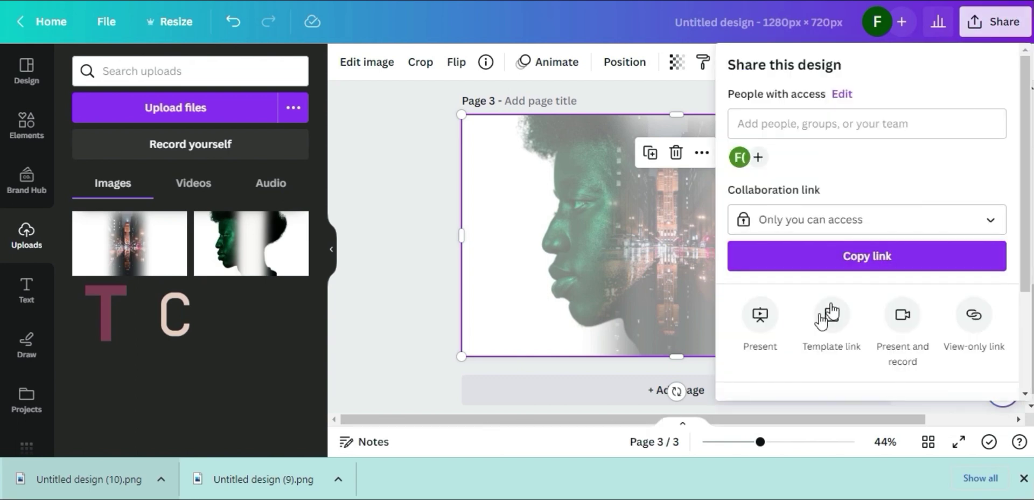
pyautogui.scroll(-1, 812, 315)
pyautogui.scroll(-3, 812, 315)
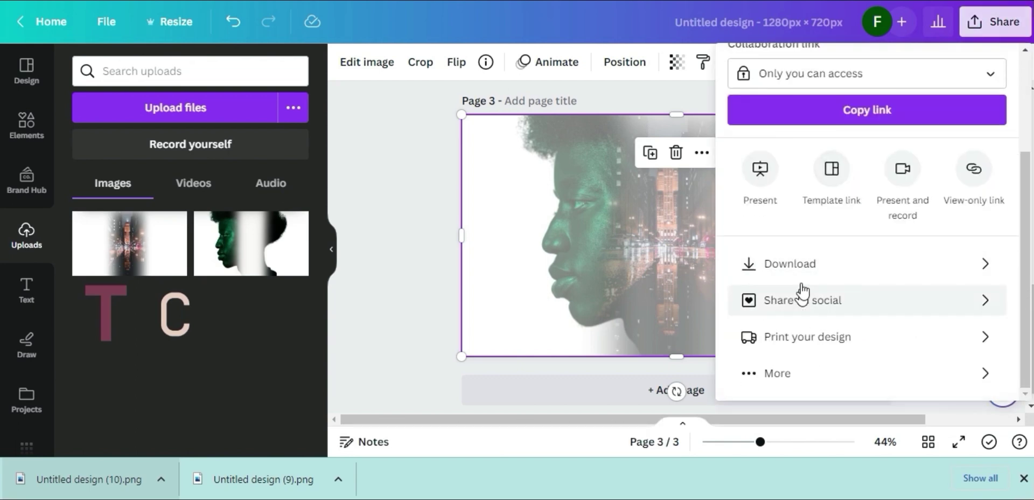
pyautogui.click(863, 308)
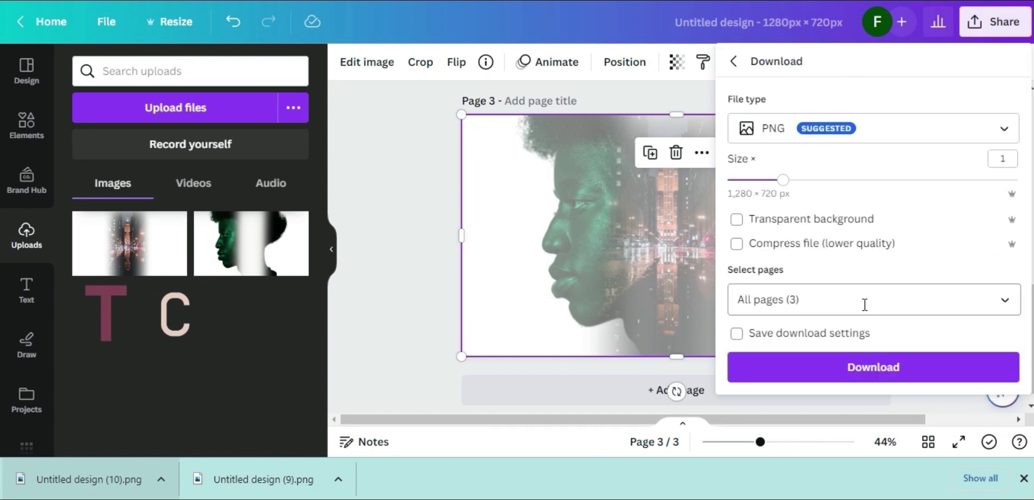
pyautogui.click(1003, 298)
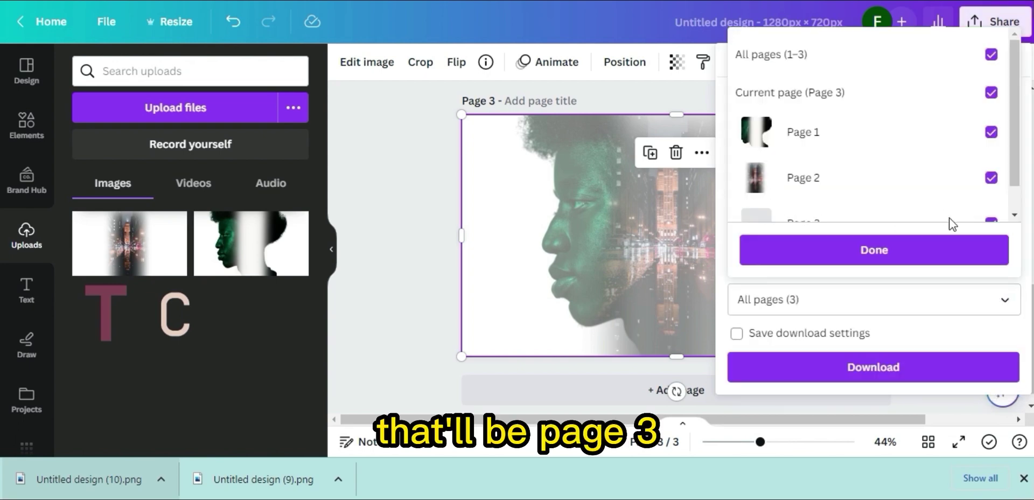
pyautogui.click(991, 54)
pyautogui.scroll(-1, 1003, 135)
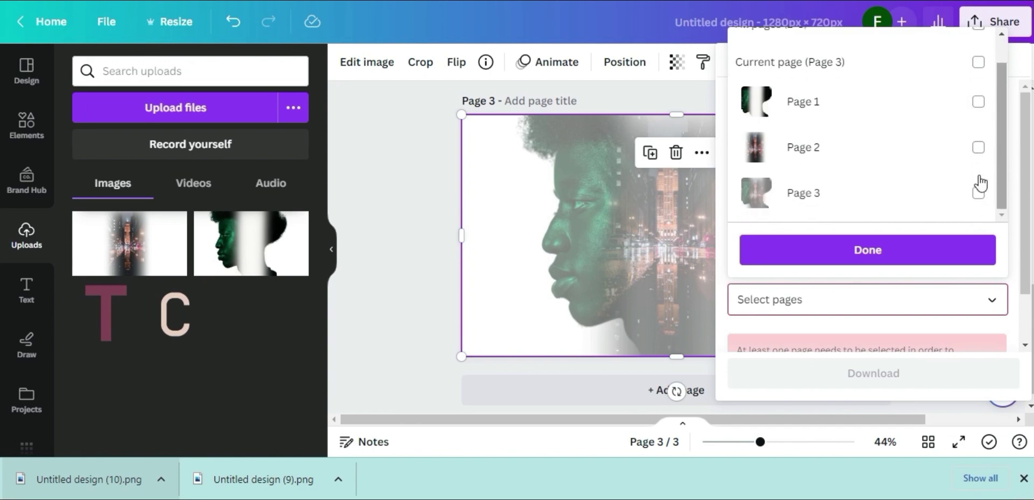
pyautogui.click(979, 193)
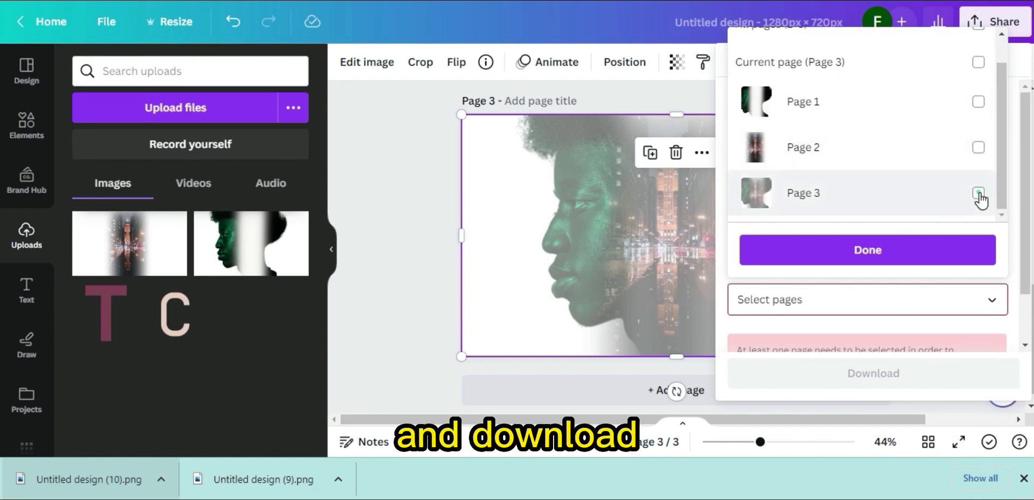
pyautogui.click(907, 251)
pyautogui.click(868, 368)
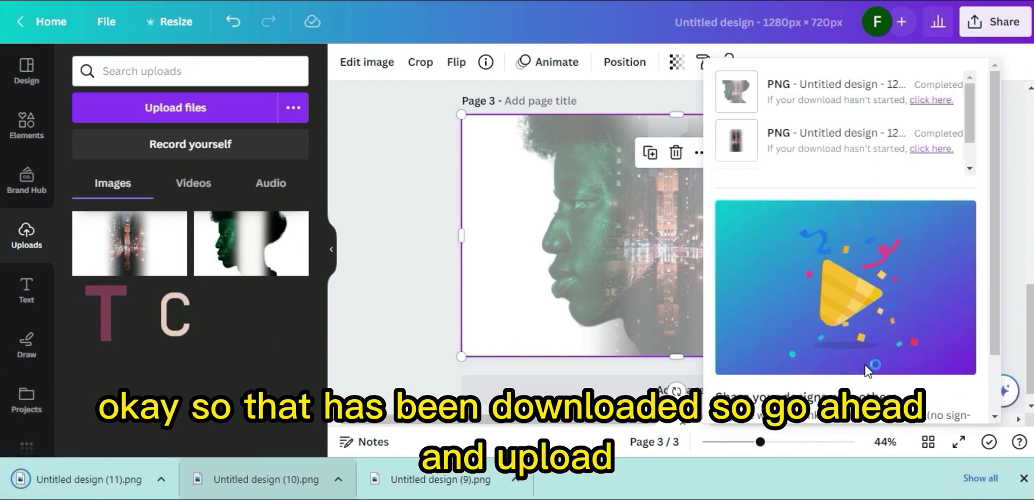
pyautogui.moveTo(129, 490); pyautogui.dragTo(189, 247)
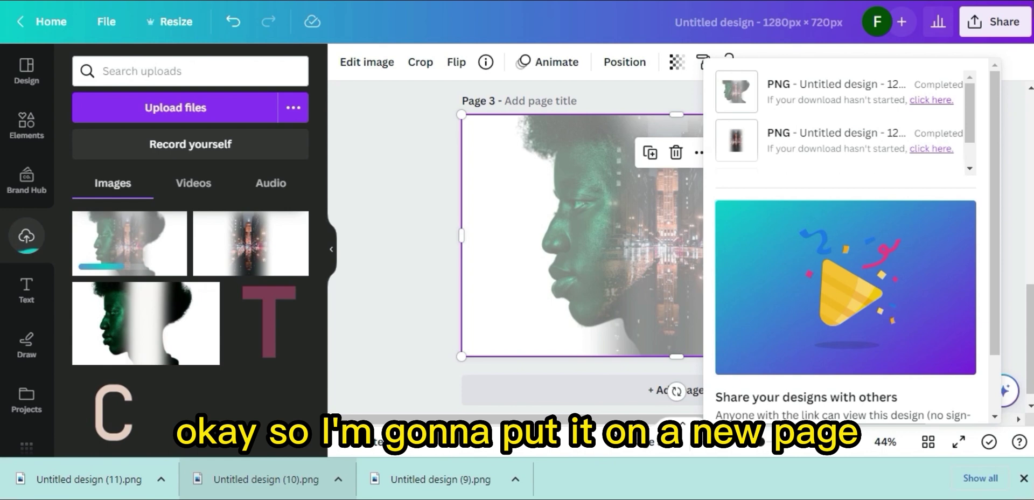
# - Add a fourth page and set the uploaded blend of profile and city as its background
pyautogui.click(627, 397)
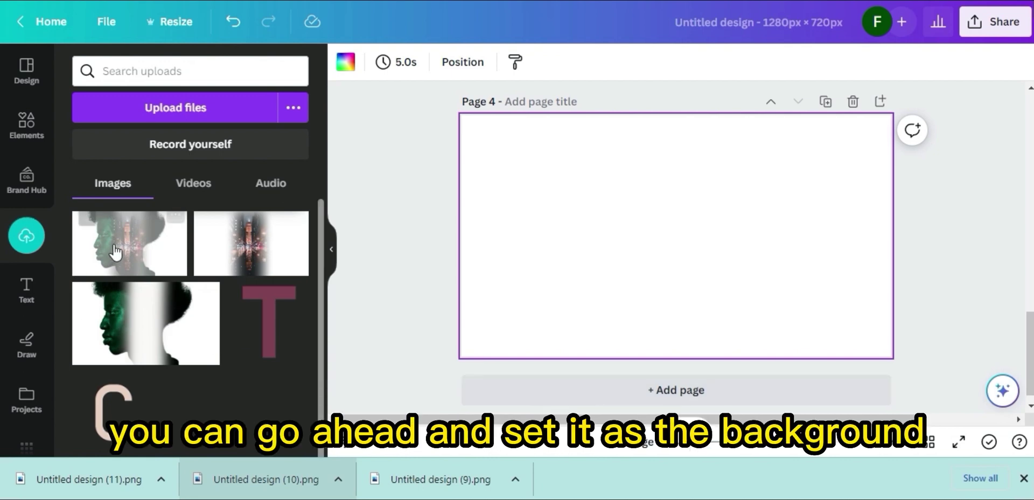
pyautogui.moveTo(284, 220); pyautogui.dragTo(633, 224)
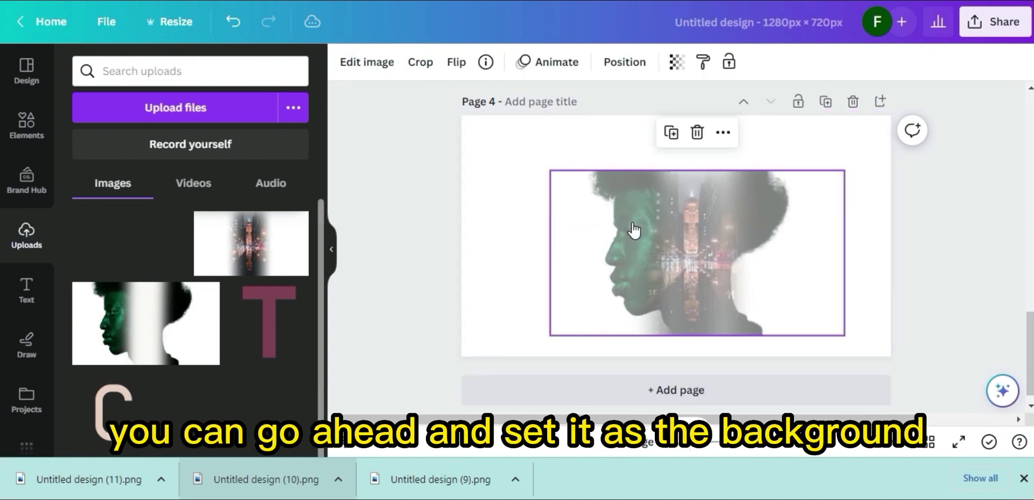
pyautogui.rightClick(633, 220)
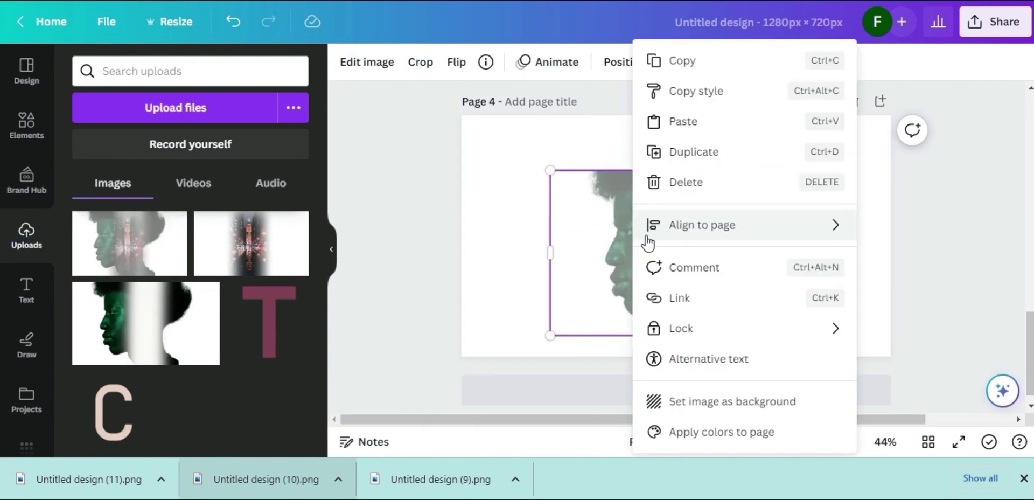
pyautogui.click(724, 403)
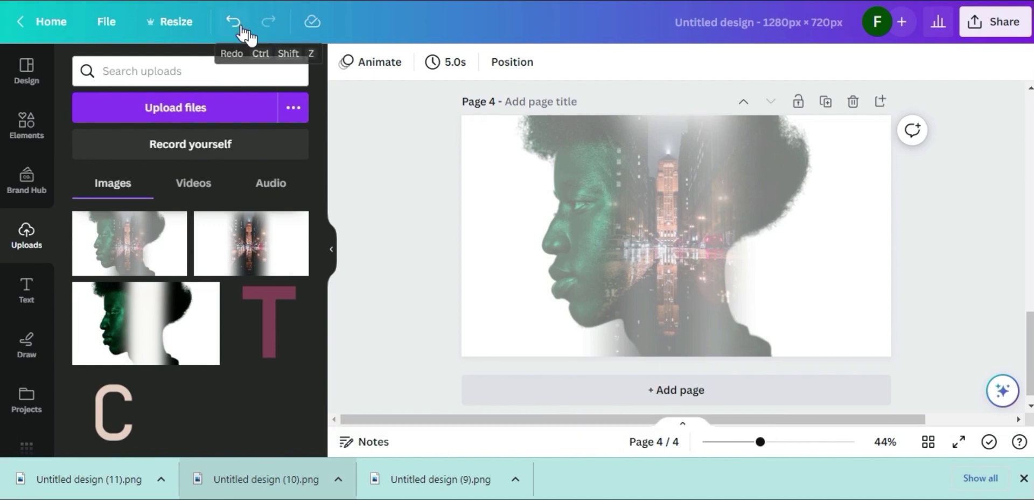
# - Adjust the page 4 background image to brightness -50, contrast 71 and saturation 90
pyautogui.click(692, 210)
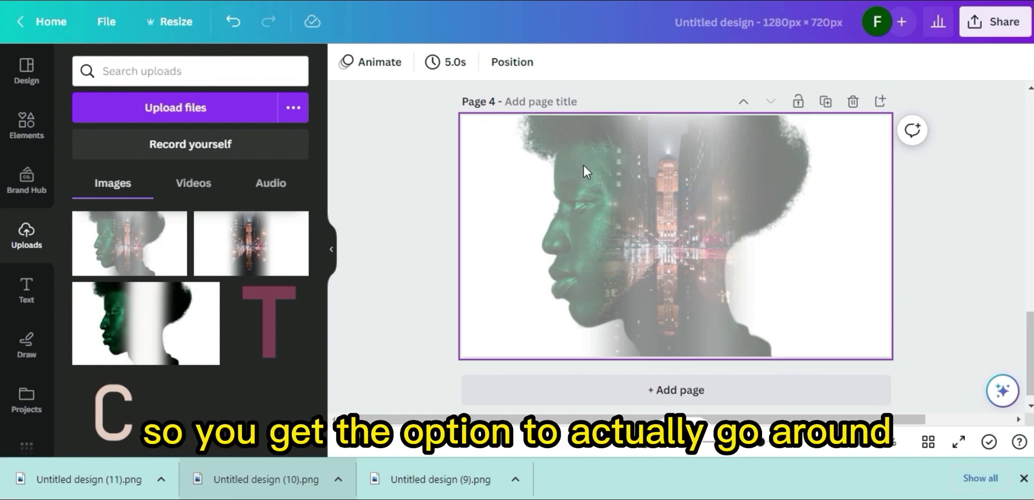
pyautogui.click(577, 187)
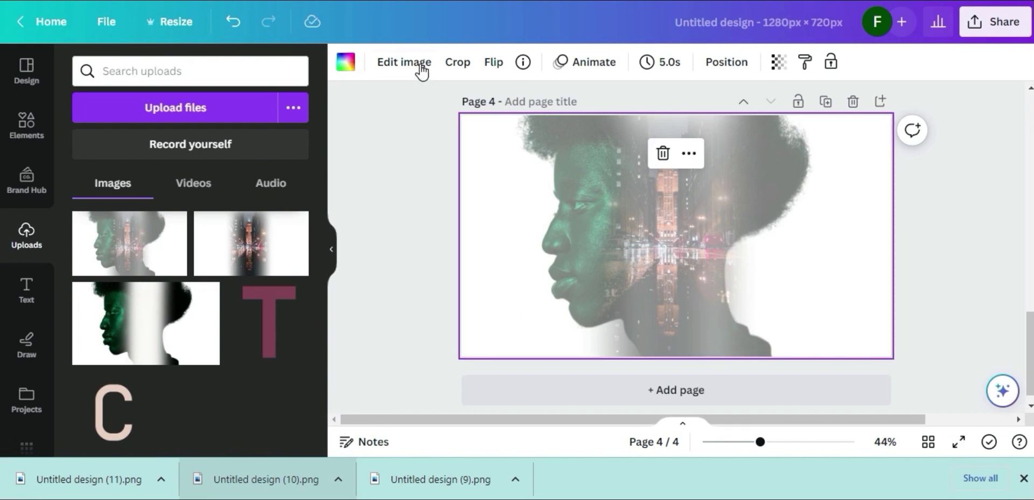
pyautogui.click(418, 67)
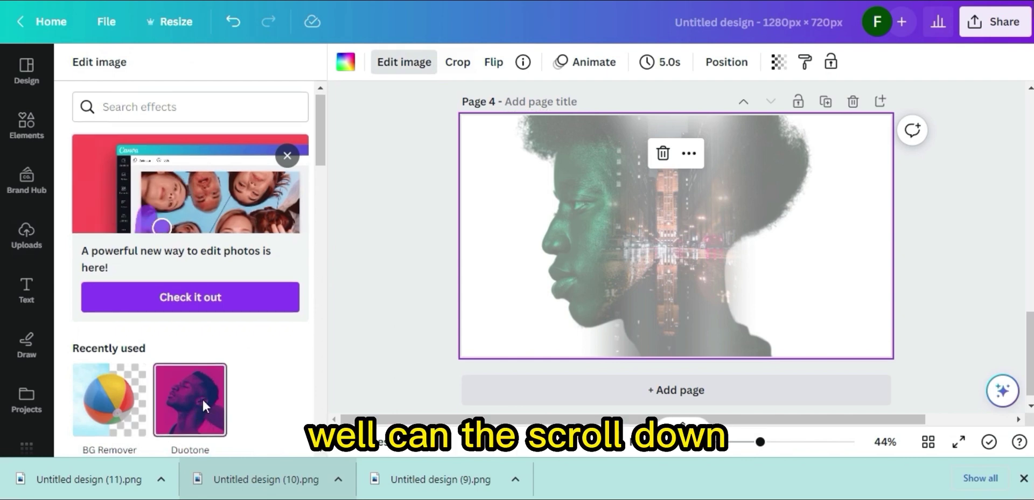
pyautogui.scroll(-1, 226, 382)
pyautogui.scroll(-4, 229, 383)
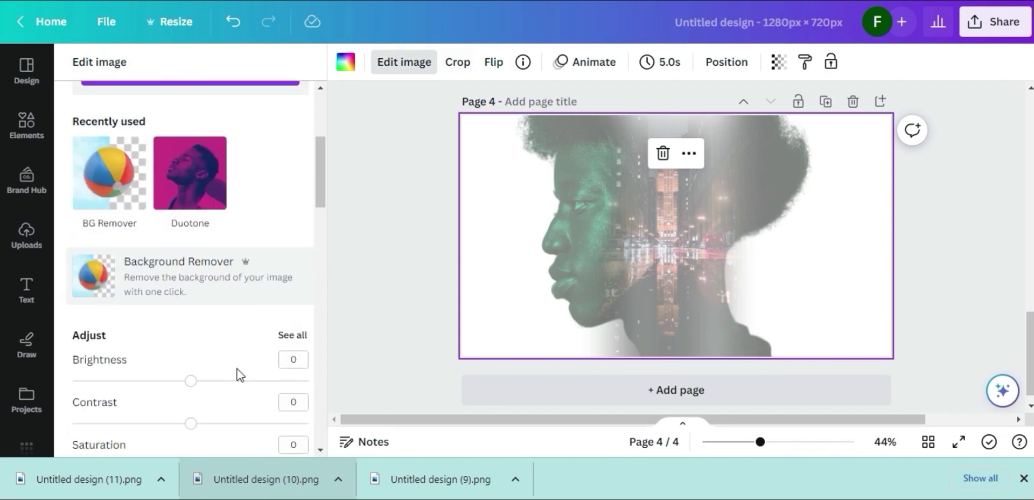
pyautogui.scroll(-6, 237, 368)
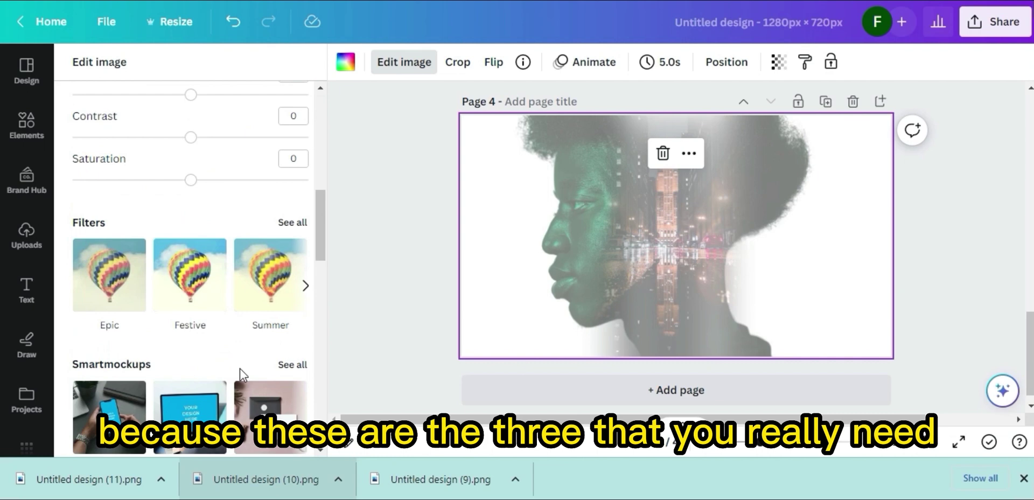
pyautogui.scroll(2, 242, 371)
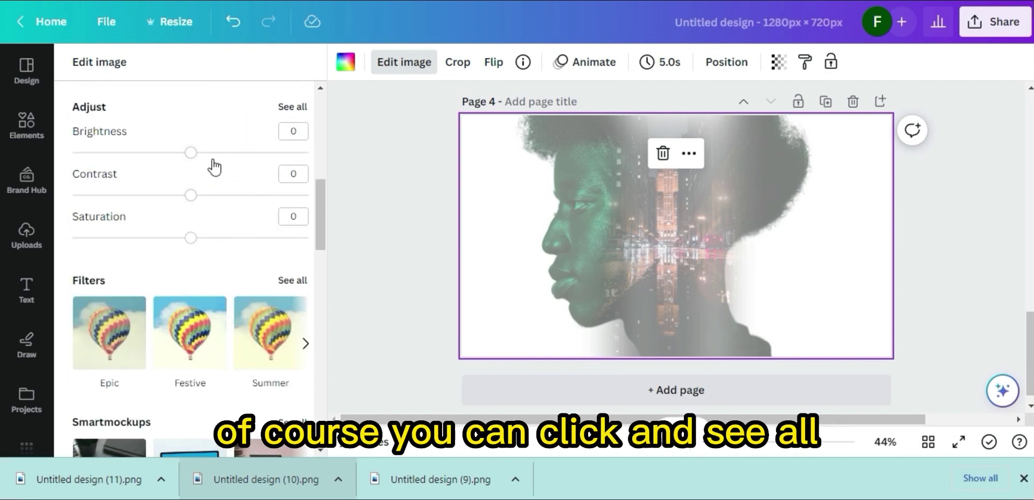
pyautogui.click(294, 108)
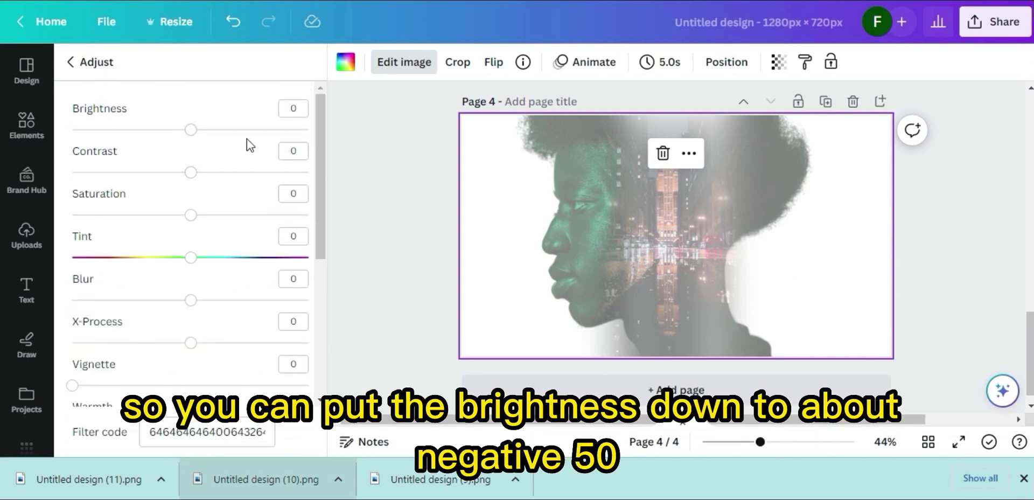
pyautogui.moveTo(193, 131); pyautogui.dragTo(132, 131)
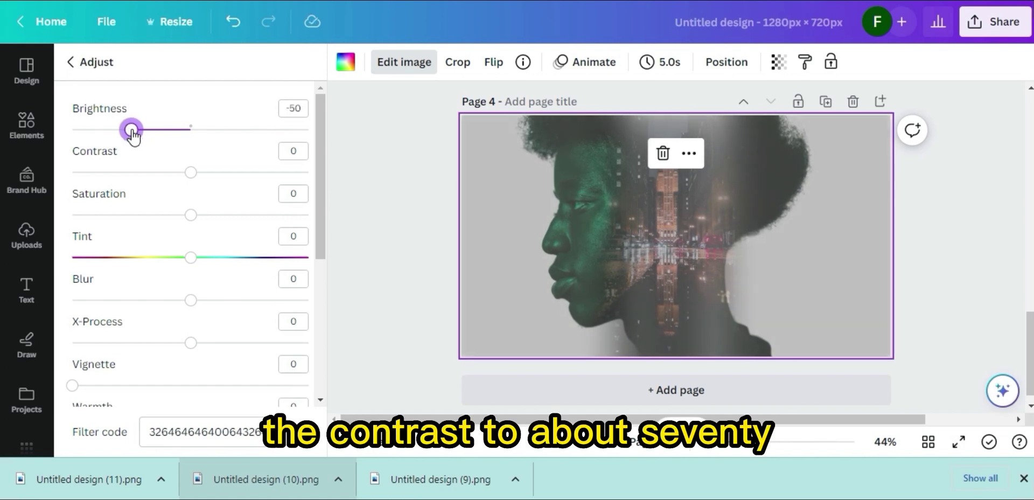
pyautogui.moveTo(191, 173); pyautogui.dragTo(277, 185)
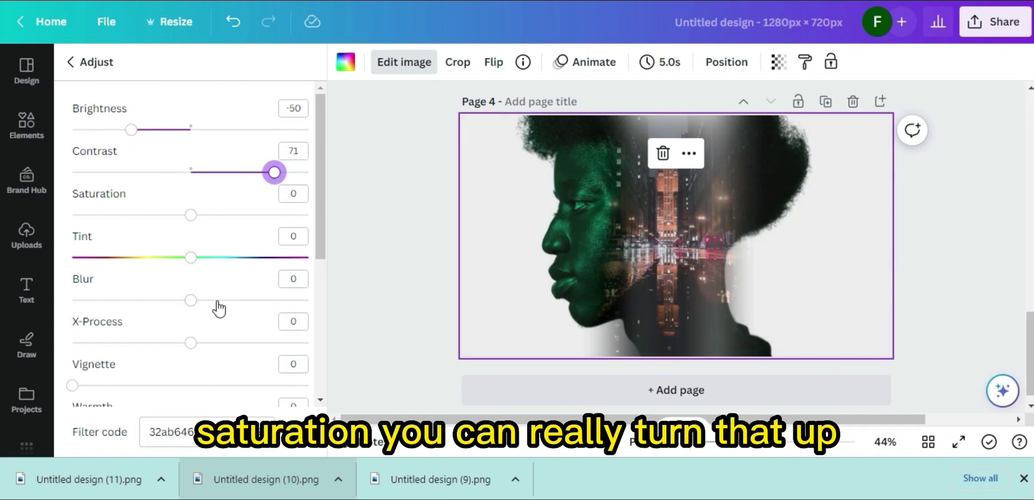
pyautogui.moveTo(193, 222); pyautogui.dragTo(298, 233)
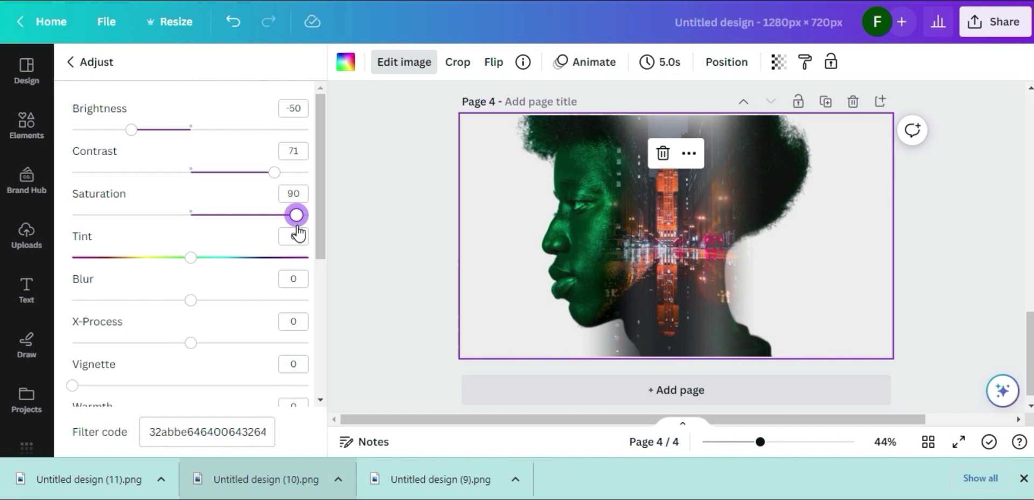
pyautogui.scroll(-2, 267, 316)
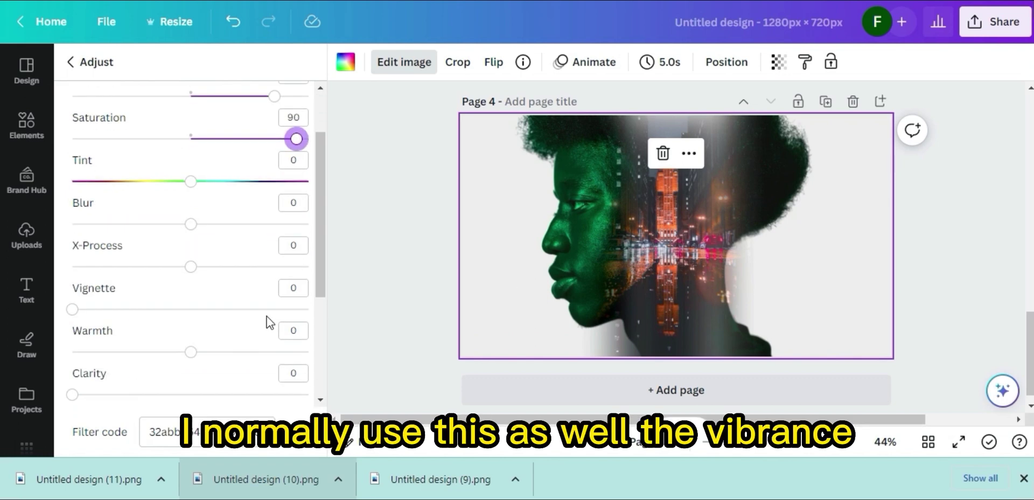
# - Set the vibrance of the page 4 background image to 100
pyautogui.scroll(-2, 115, 381)
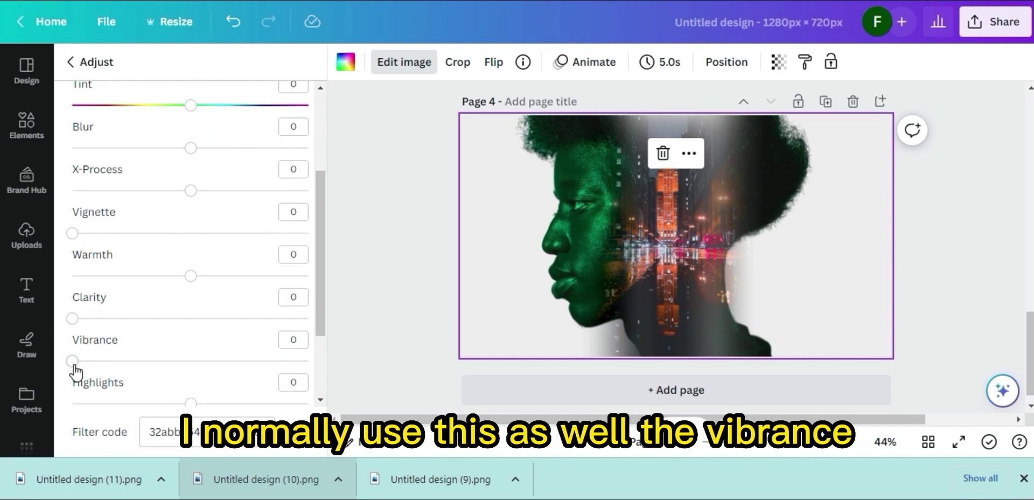
pyautogui.moveTo(72, 368); pyautogui.dragTo(332, 370)
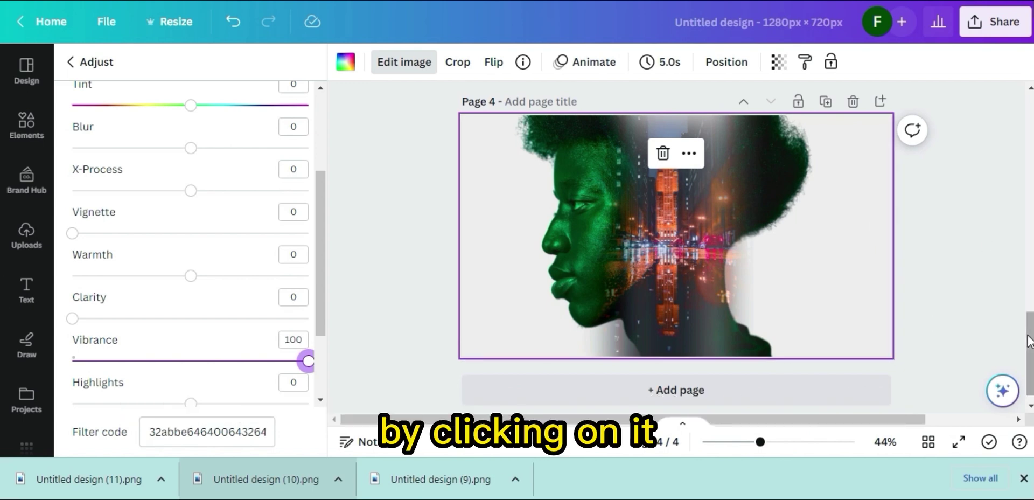
pyautogui.moveTo(1030, 329); pyautogui.dragTo(1030, 322)
pyautogui.scroll(2, 1029, 322)
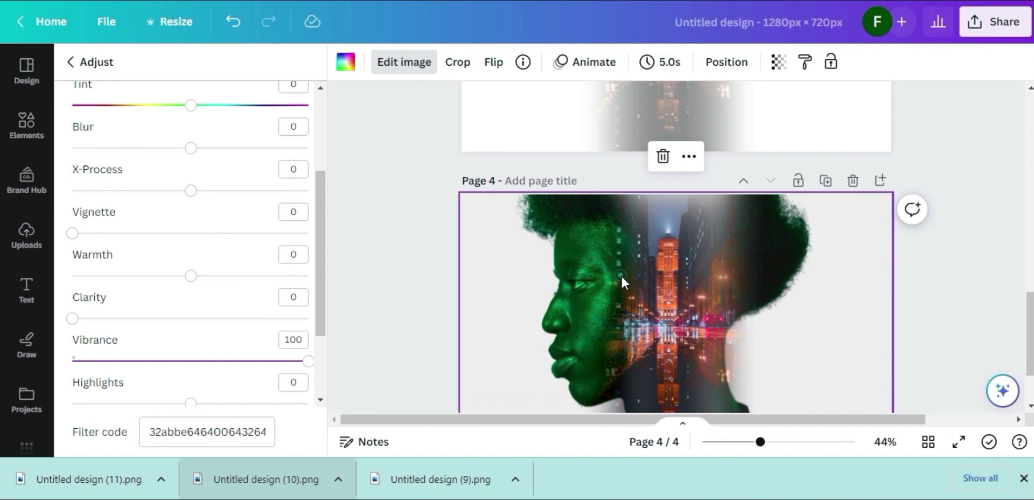
# - Remove the background from the blended profile image on page 4 with the Background Remover
pyautogui.click(399, 70)
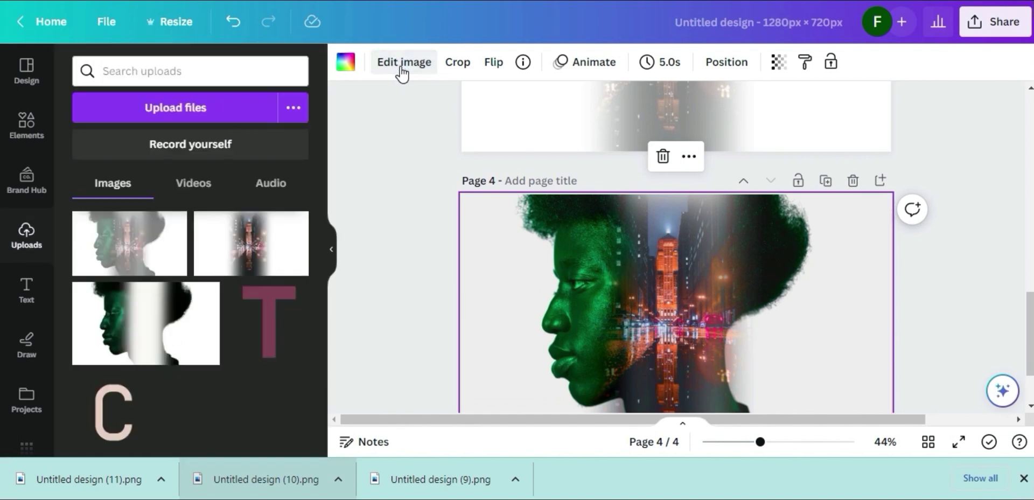
pyautogui.click(512, 286)
pyautogui.click(415, 61)
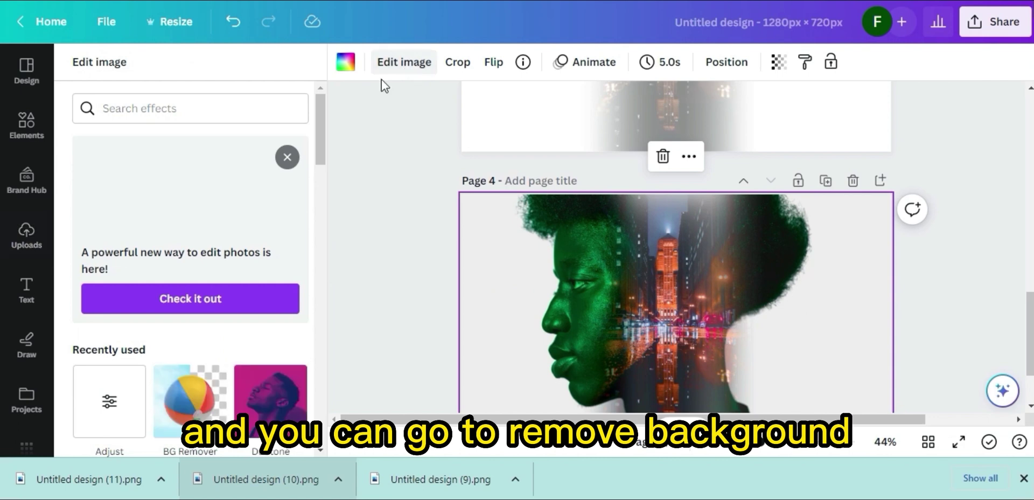
pyautogui.scroll(-3, 225, 318)
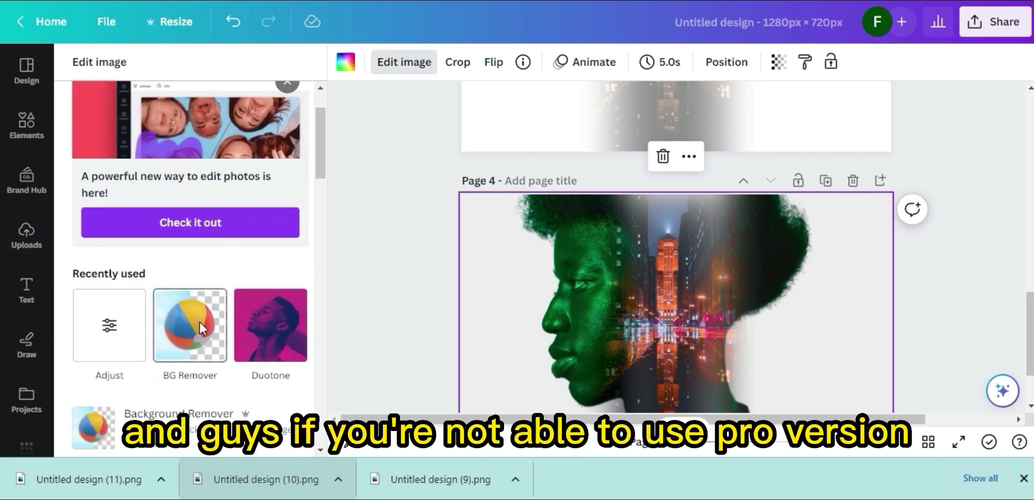
pyautogui.click(200, 322)
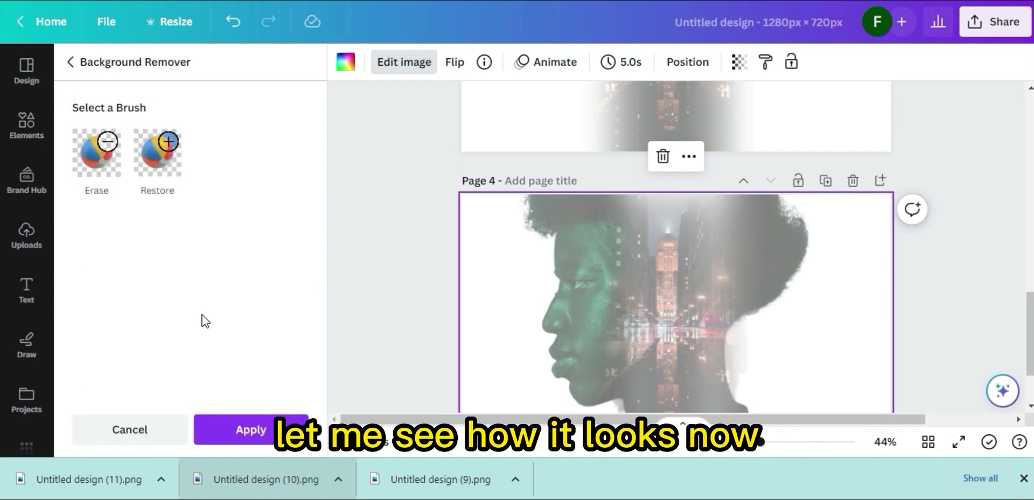
# - Refine the cutout edge under the chin using the Erase brush at size 8 and finish the brush edit
pyautogui.scroll(-2, 987, 248)
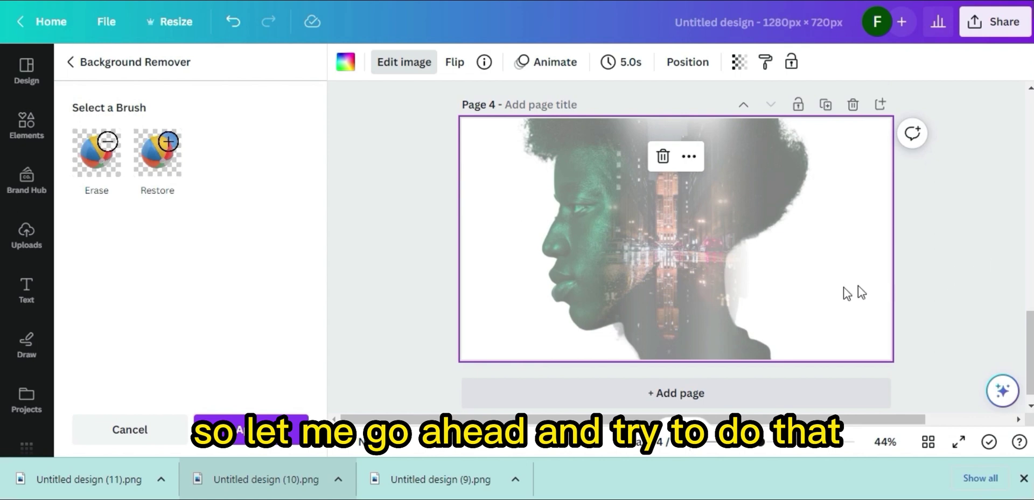
pyautogui.click(108, 178)
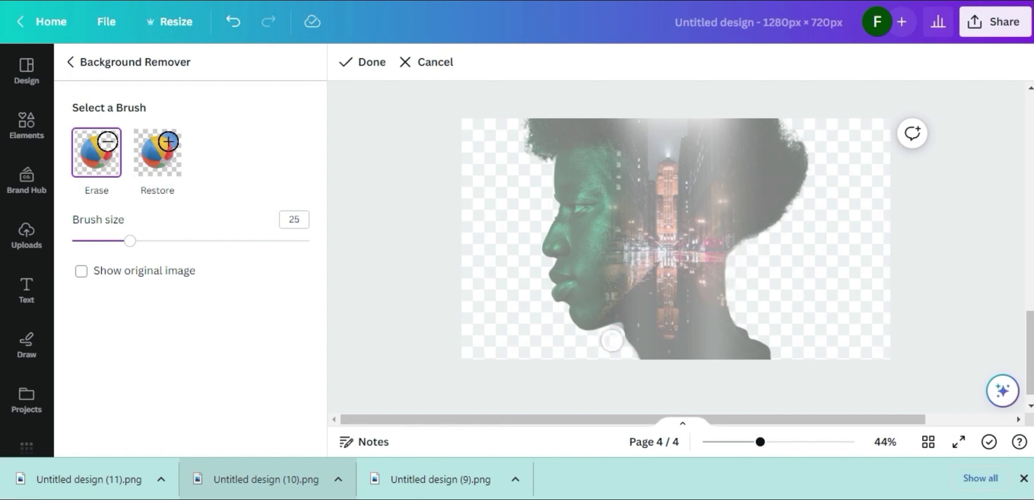
pyautogui.moveTo(130, 241); pyautogui.dragTo(89, 242)
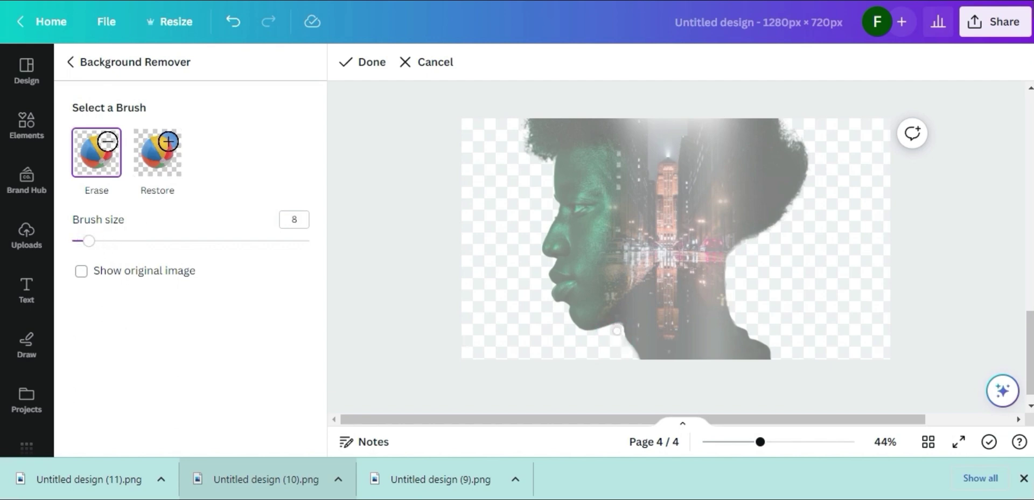
pyautogui.click(365, 62)
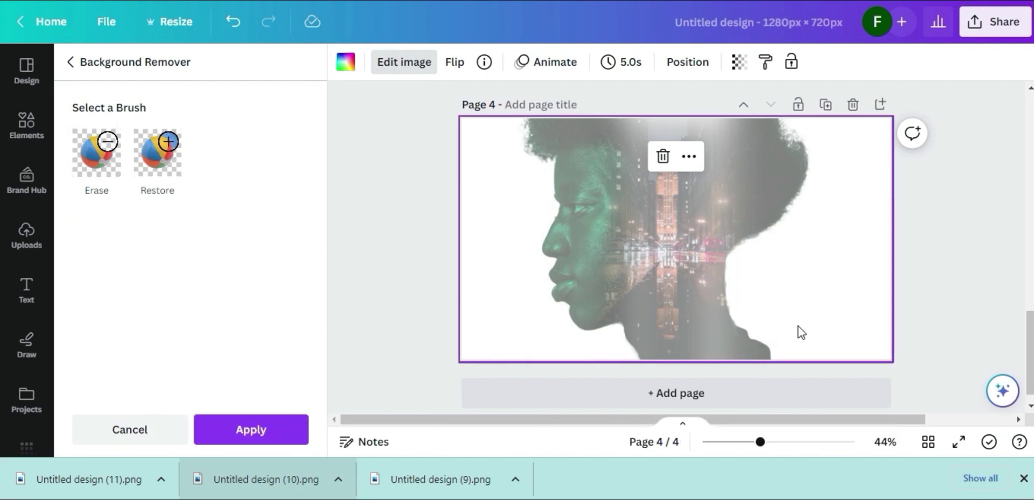
# - Preview the finished double-exposure page in full screen and return to the editor
pyautogui.scroll(2, 818, 325)
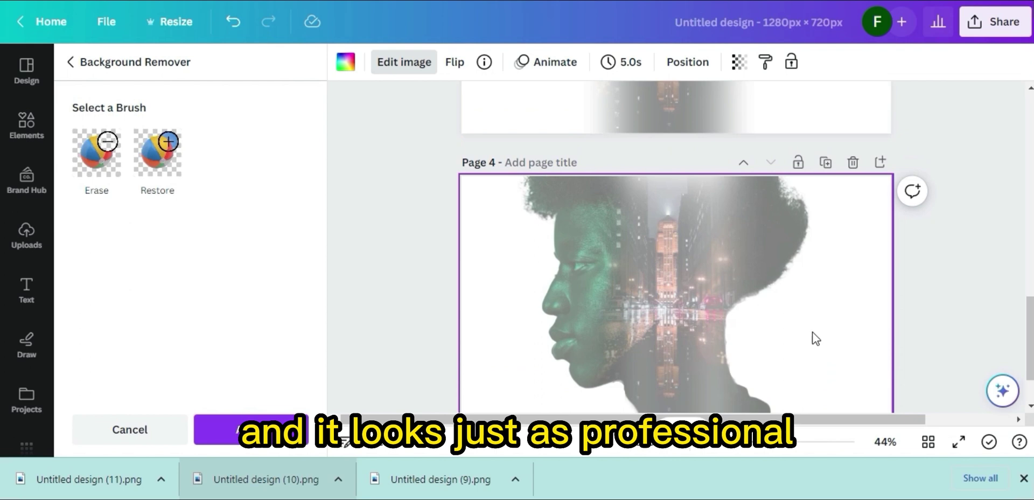
pyautogui.click(959, 443)
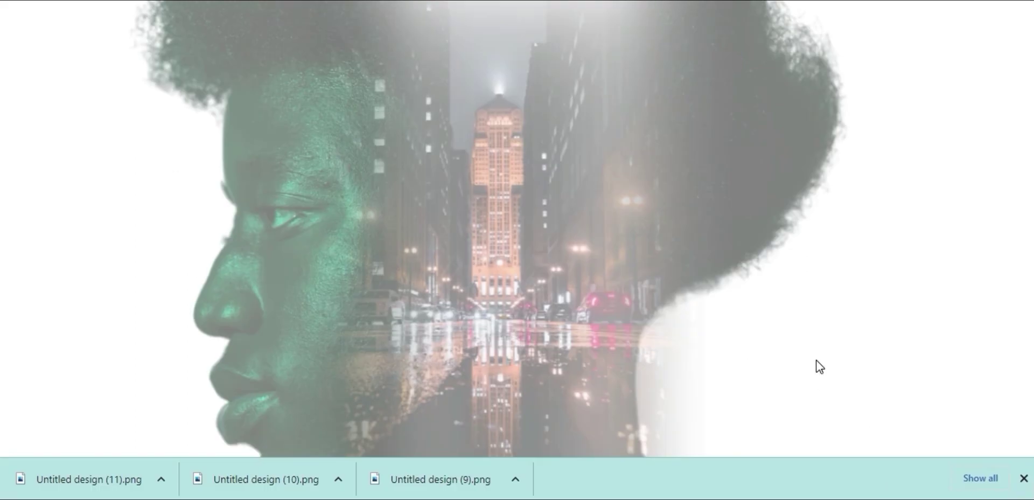
pyautogui.press('Escape')
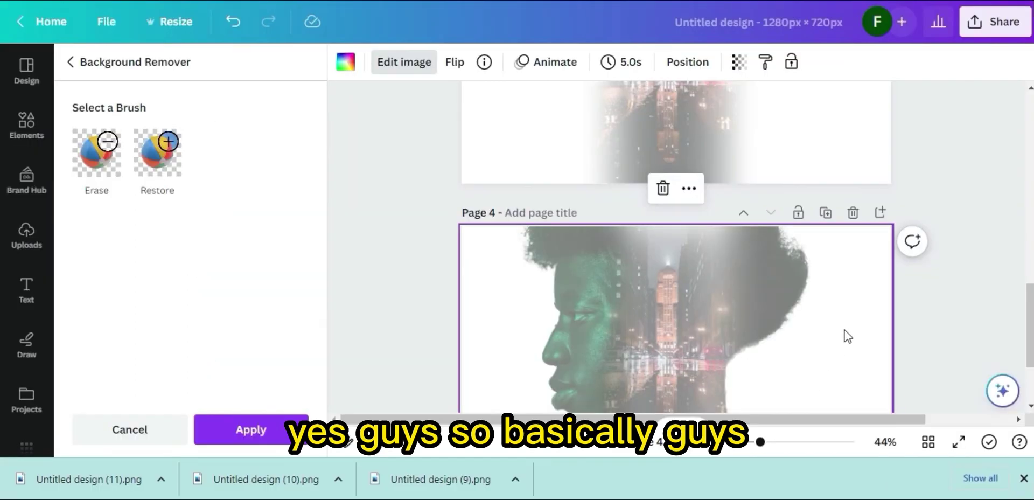
pyautogui.scroll(-2, 845, 328)
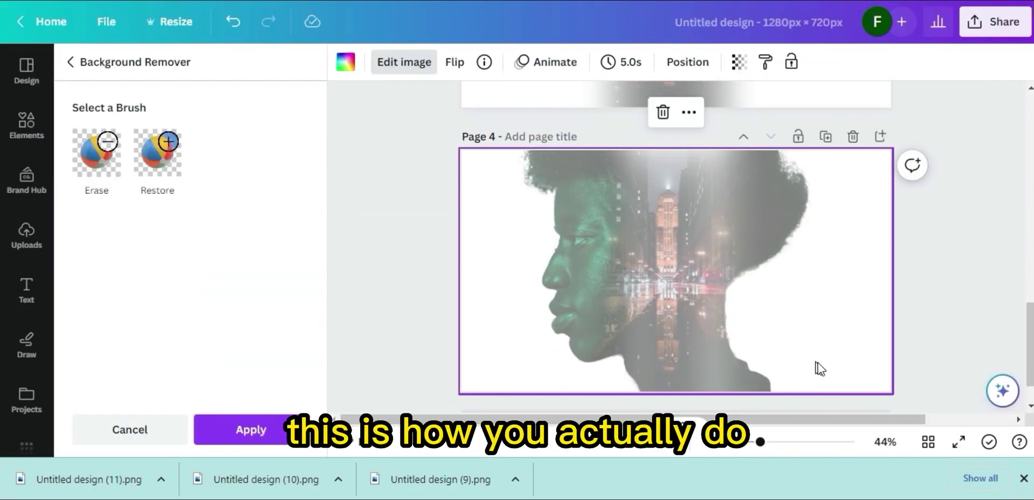